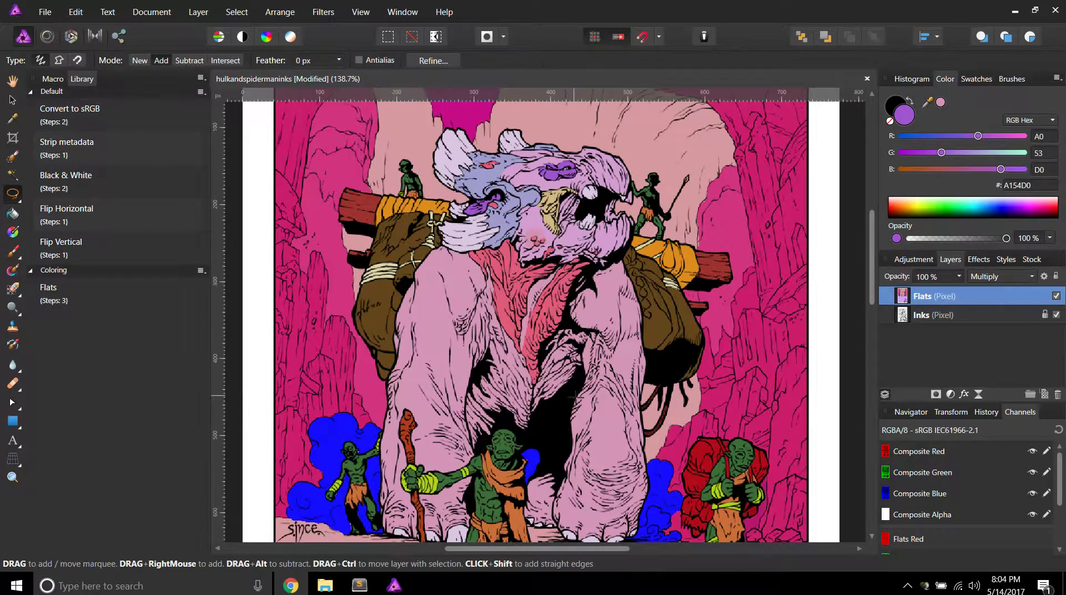
Step: Look over the comic page's colour flats, from the large creature panel down to the lower panels
scroll(572, 396, "down", 1)
scroll(572, 396, "down", 8)
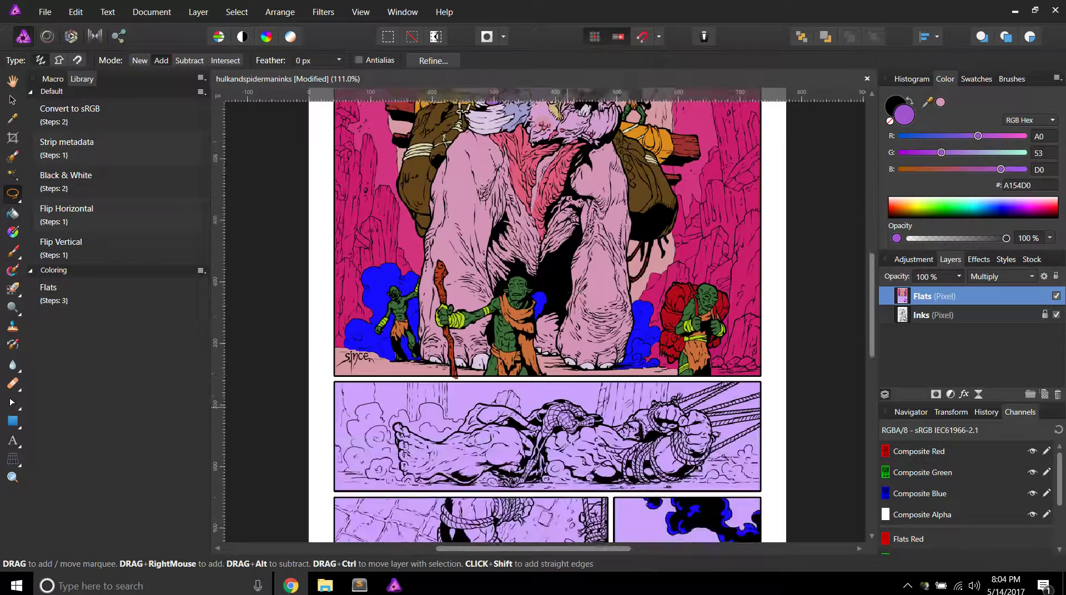
scroll(554, 414, "up", 3)
scroll(477, 433, "down", 2)
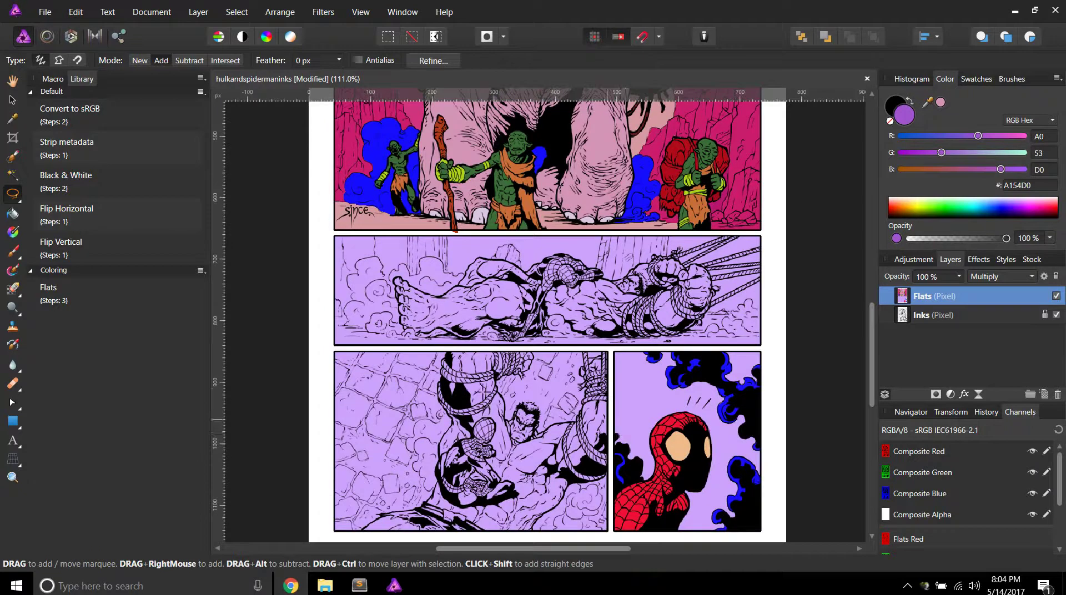
scroll(406, 374, "down", 1)
scroll(577, 345, "up", 3)
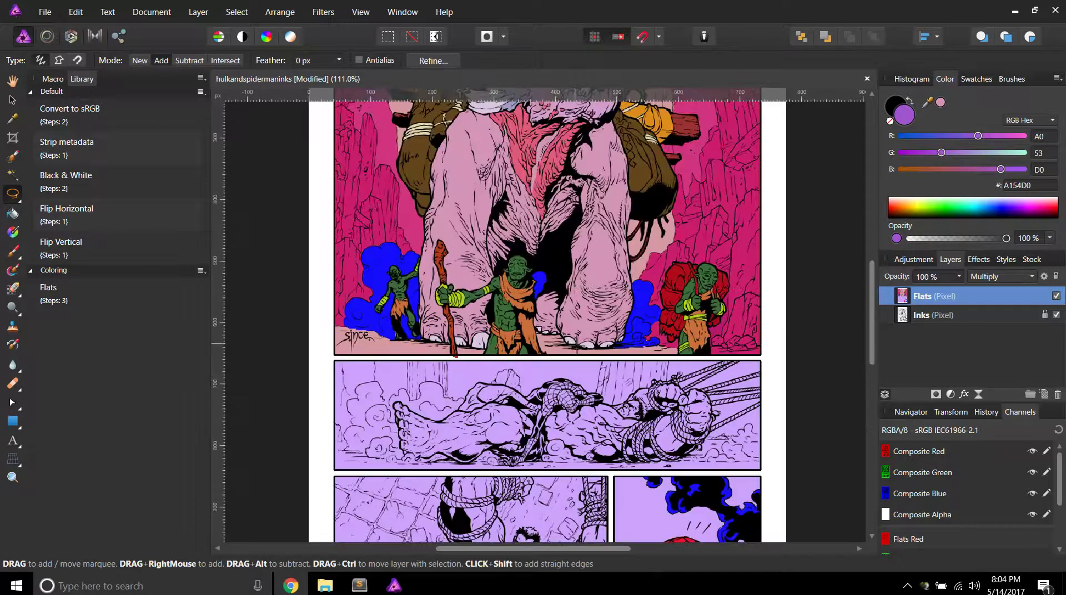
scroll(575, 347, "up", 2)
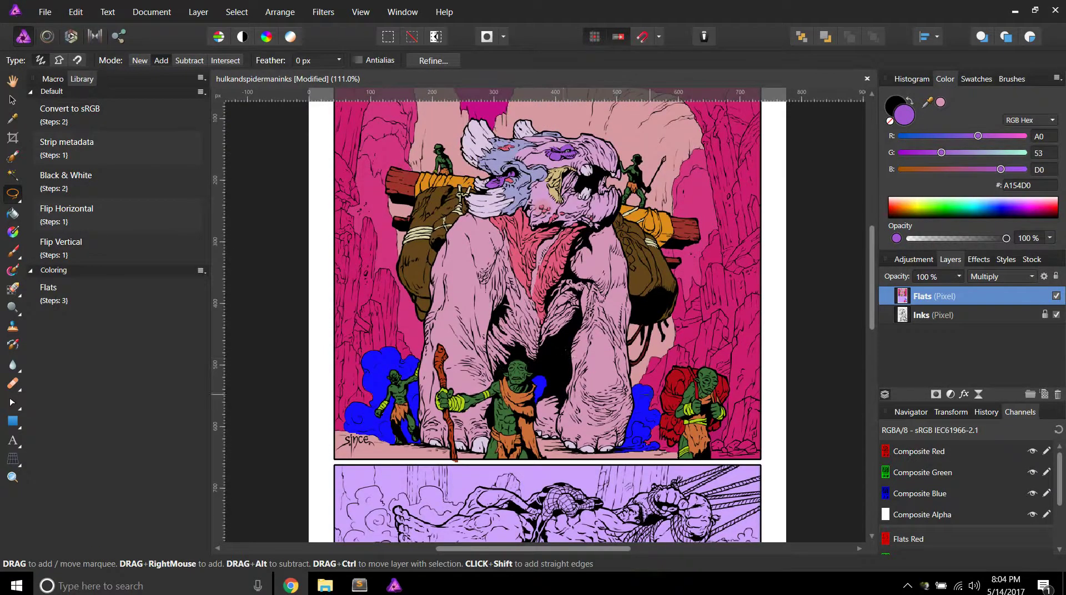
scroll(621, 362, "up", 1)
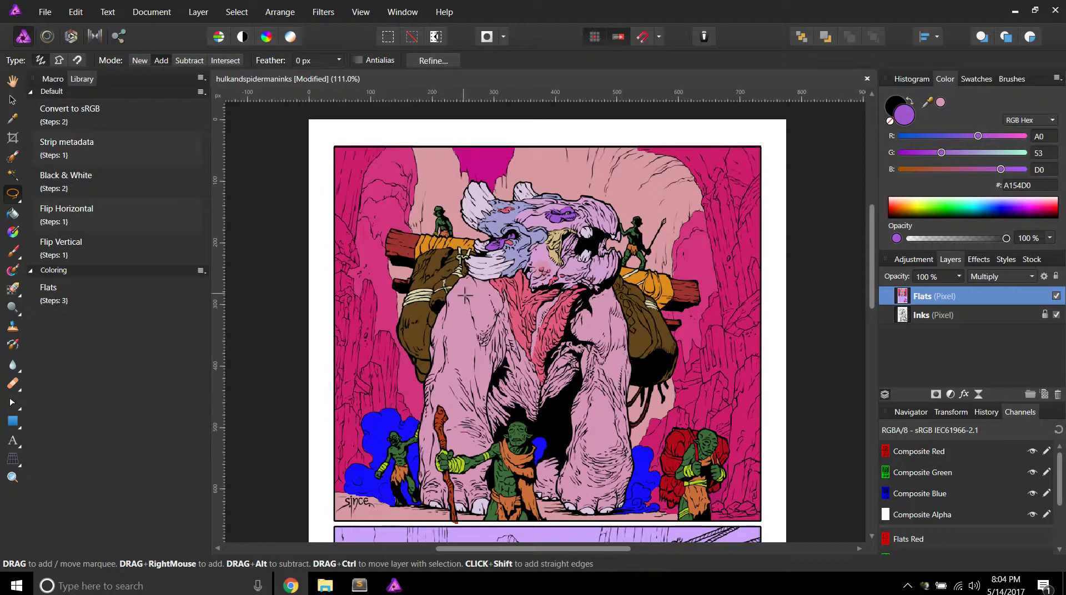
scroll(464, 295, "up", 1)
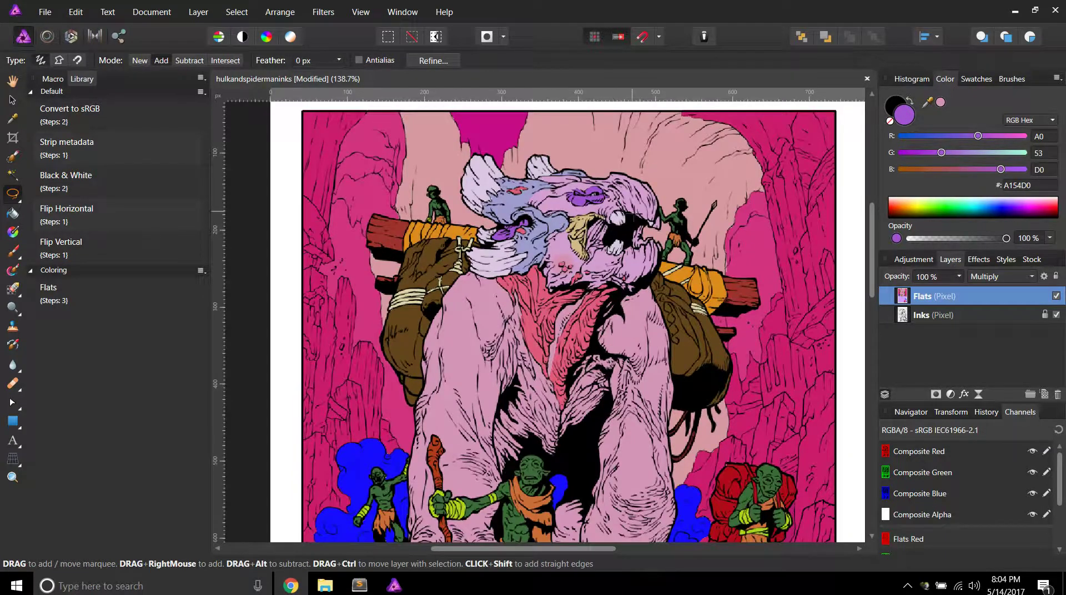
scroll(633, 171, "up", 2)
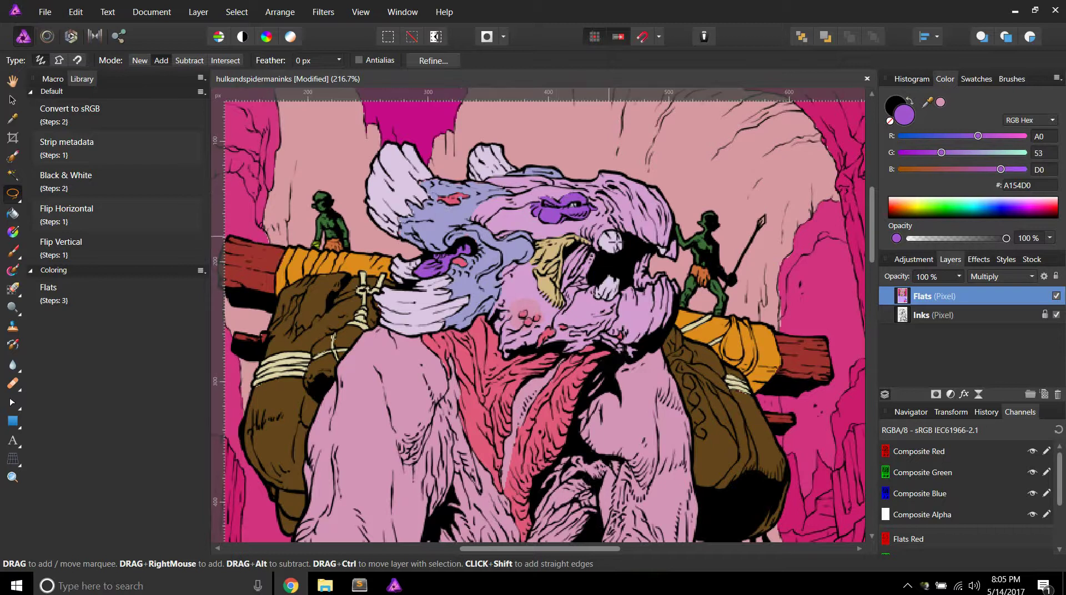
scroll(585, 299, "down", 10)
scroll(526, 351, "up", 8)
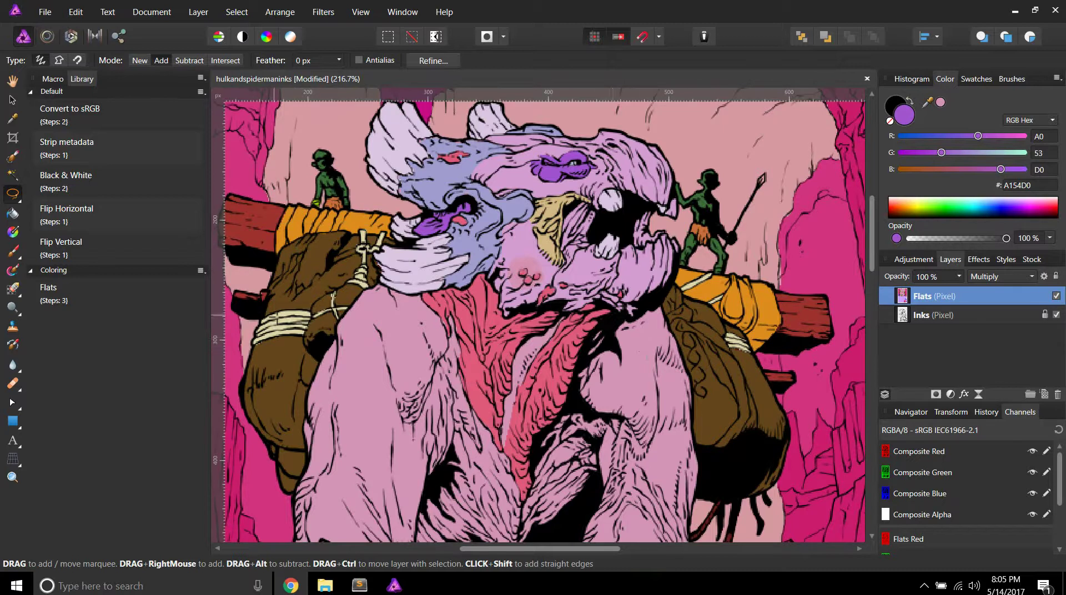
scroll(780, 348, "down", 3)
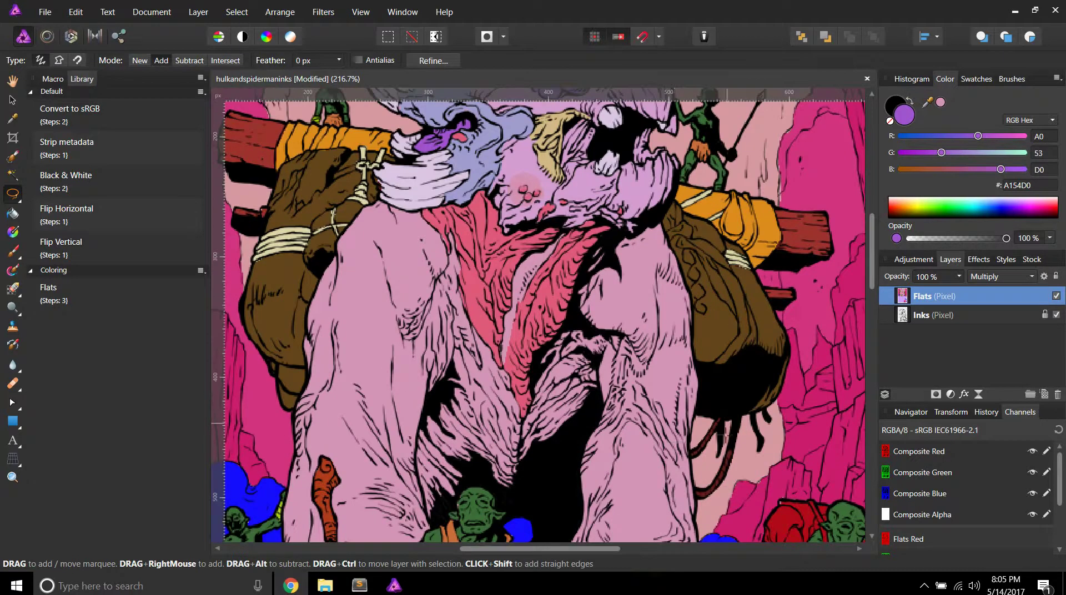
scroll(681, 413, "down", 1)
scroll(548, 368, "down", 2)
scroll(547, 369, "down", 1)
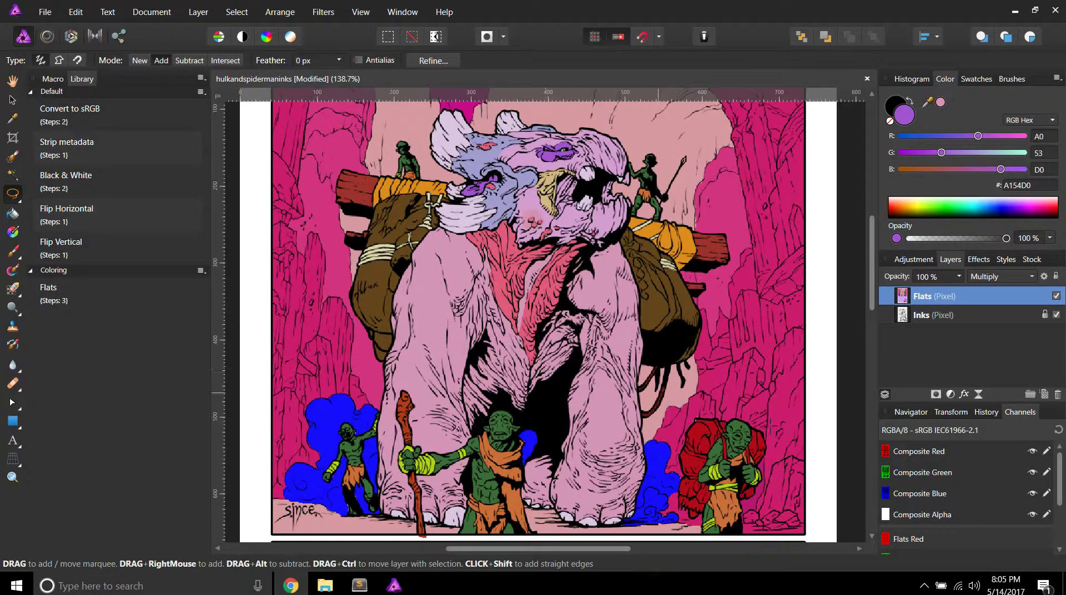
Step: Select the curved band across the red backpack of the green figure with a freehand lasso
scroll(814, 450, "down", 1)
scroll(794, 447, "up", 5)
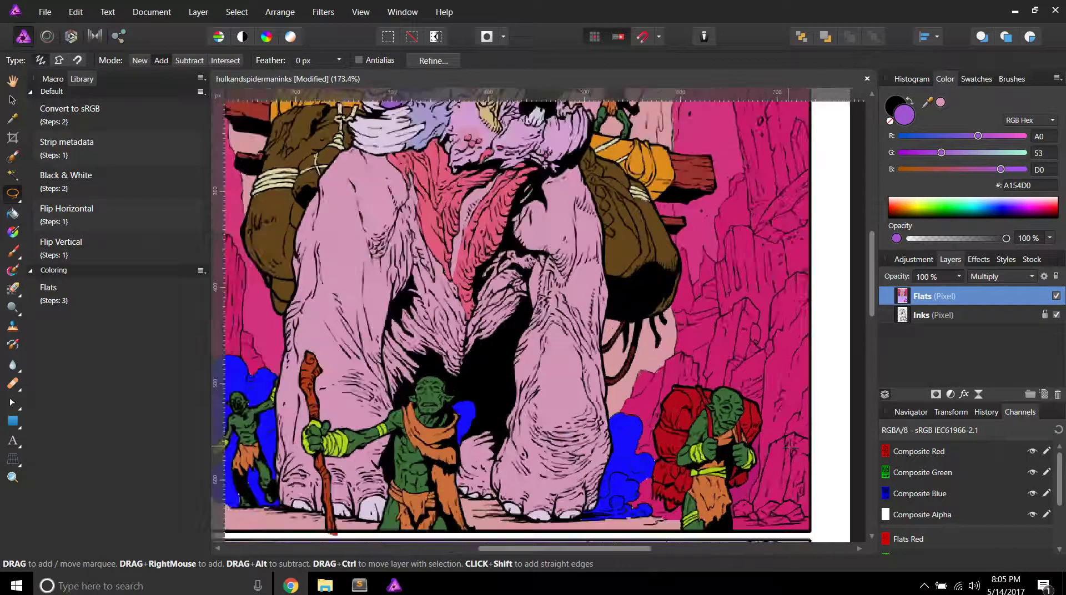
scroll(779, 447, "down", 1)
scroll(714, 402, "up", 1)
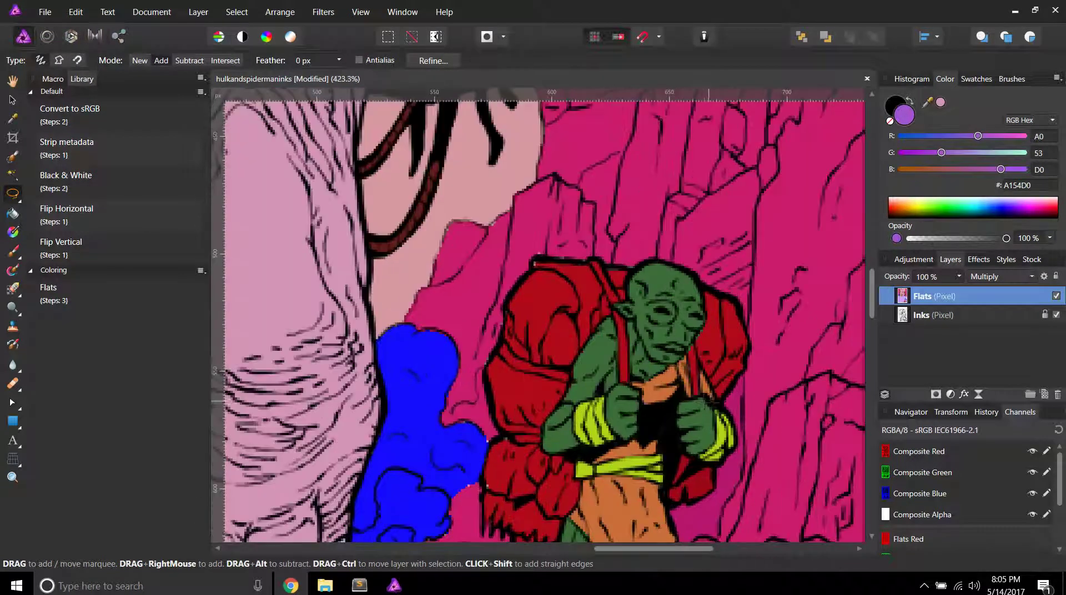
scroll(708, 401, "down", 2)
scroll(685, 385, "down", 2)
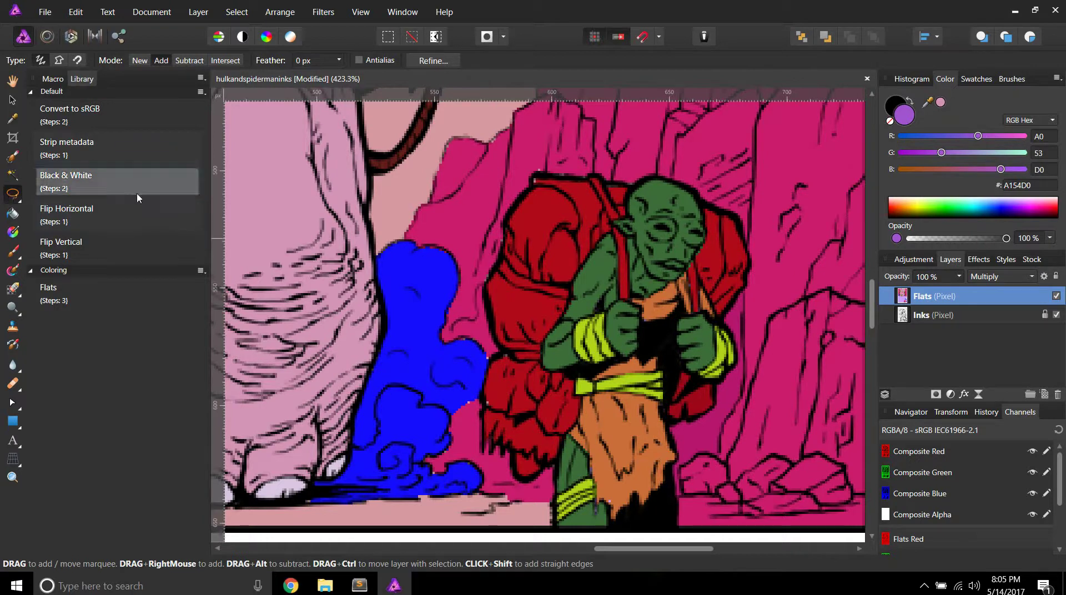
scroll(598, 274, "up", 1)
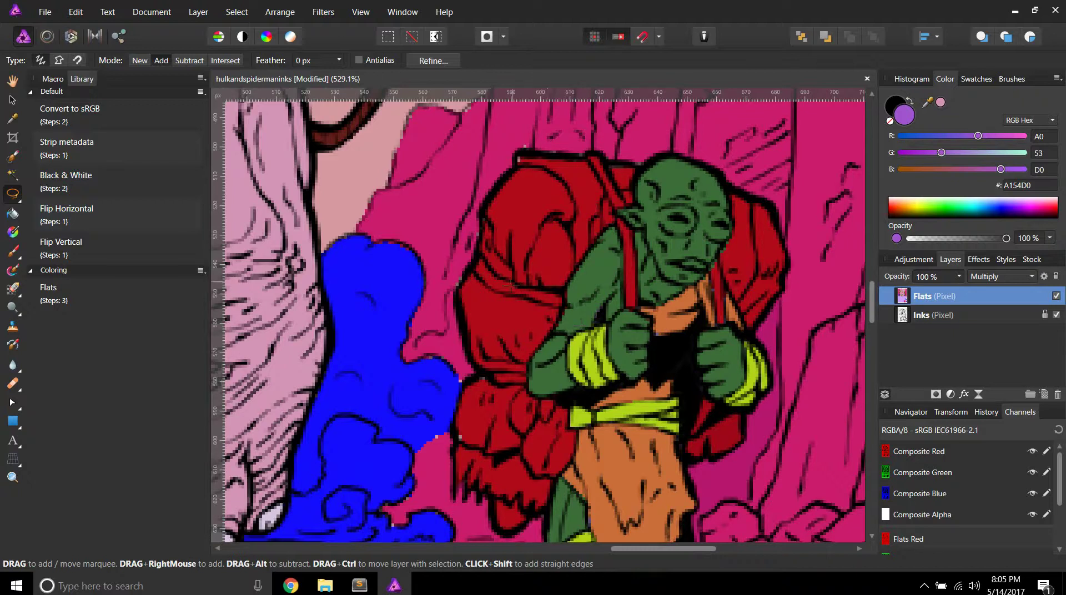
scroll(484, 258, "up", 1)
mouse_move(487, 260)
left_mouse_down()
mouse_move(471, 272)
mouse_move(511, 304)
mouse_move(579, 320)
mouse_move(581, 303)
left_mouse_up()
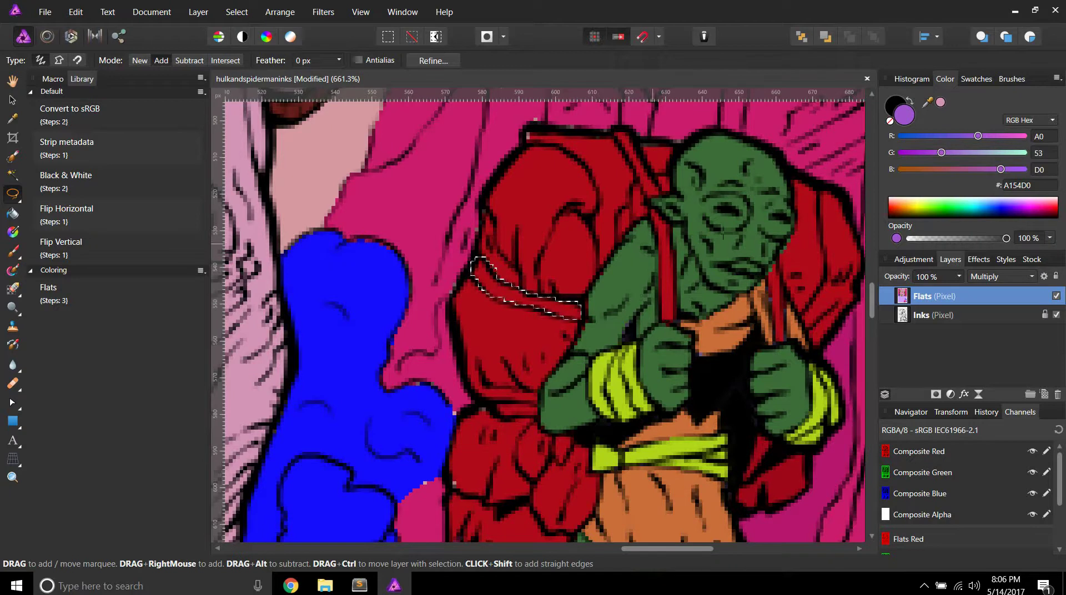
Step: Add both shoulder straps of the red backpack to the selection, down to the figure's hands
left_click(661, 322, "shift")
mouse_move(672, 244)
left_mouse_down()
mouse_move(631, 135)
mouse_move(618, 133)
mouse_move(651, 199)
left_mouse_up()
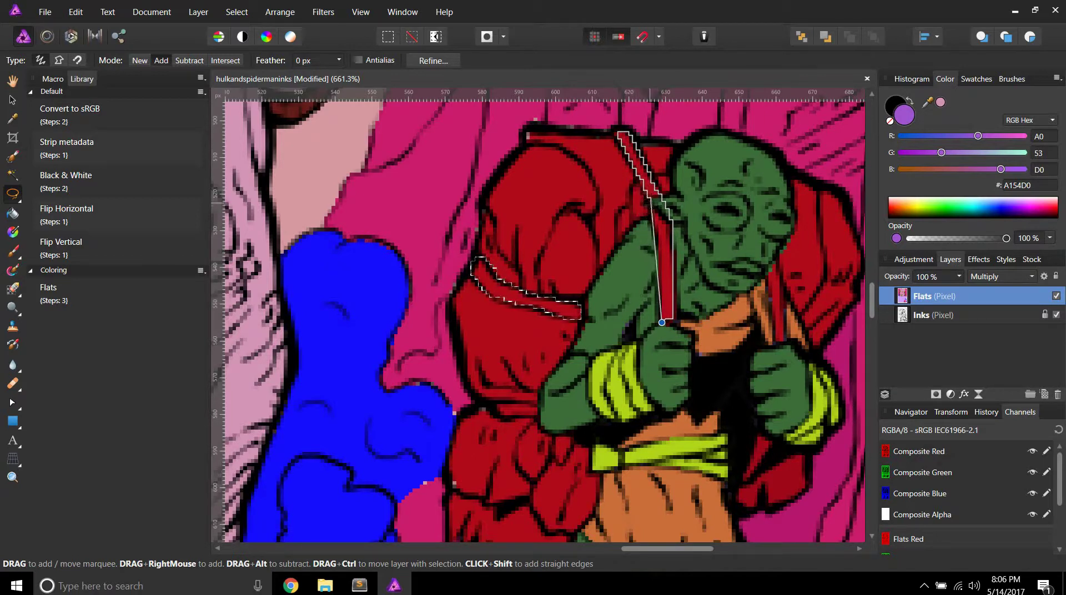
left_click_drag(658, 236, 660, 239)
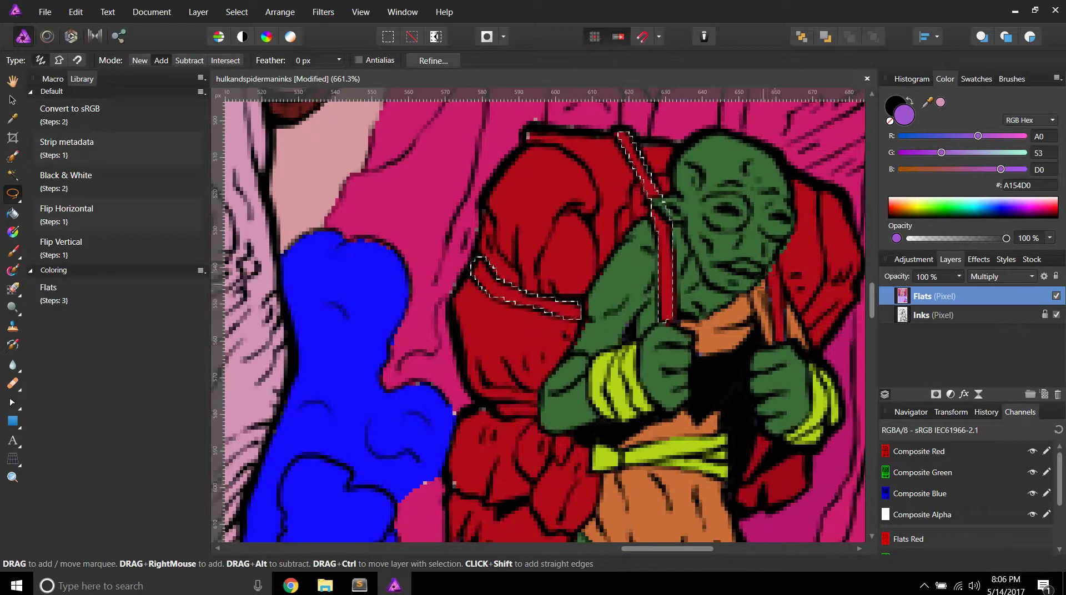
mouse_move(764, 289)
left_mouse_down()
mouse_move(769, 265)
mouse_move(783, 311)
mouse_move(777, 340)
left_mouse_up()
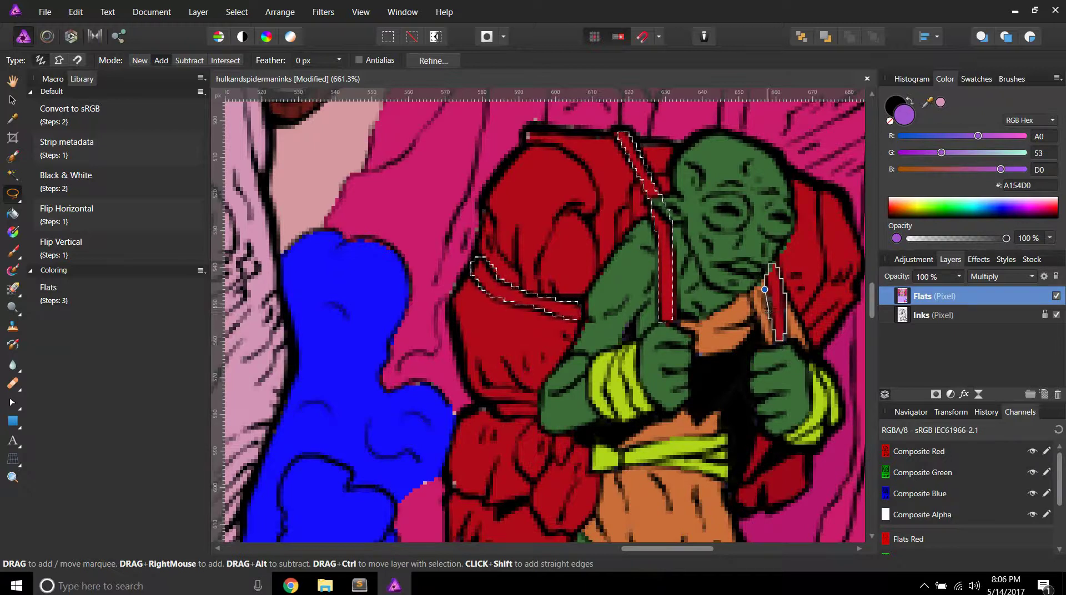
scroll(785, 347, "up", 2)
scroll(794, 351, "up", 4)
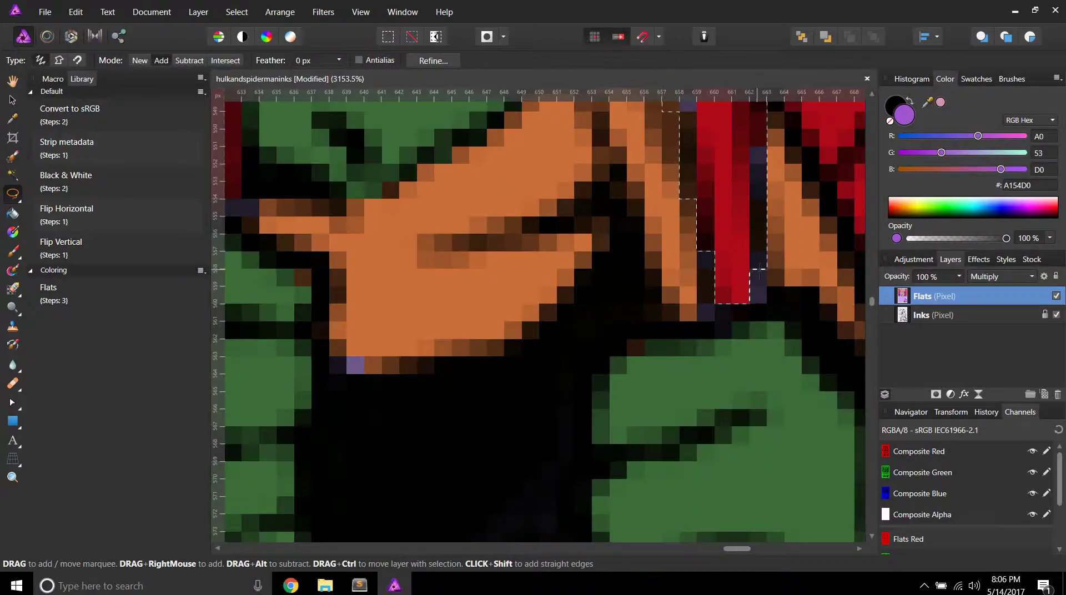
mouse_move(767, 270)
left_mouse_down()
mouse_move(731, 321)
mouse_move(697, 267)
mouse_move(727, 238)
left_mouse_up()
Step: Add the small strap at the base of the red backpack, beside the figure's elbow, to the selection
scroll(716, 244, "down", 5)
scroll(509, 324, "down", 1)
scroll(510, 323, "down", 1)
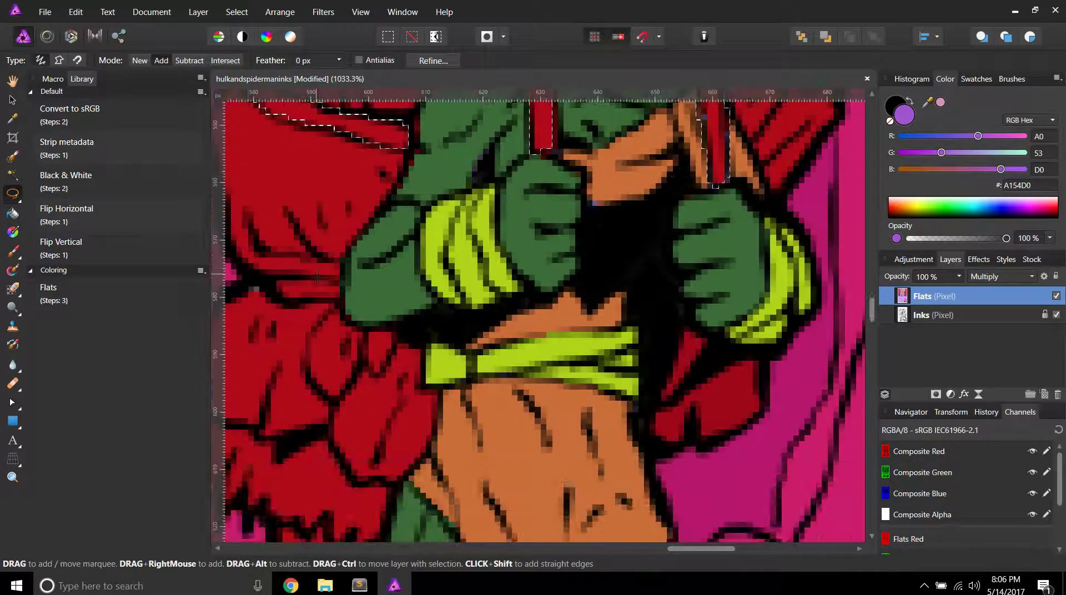
scroll(510, 324, "left", 2)
scroll(411, 288, "up", 1)
scroll(411, 284, "up", 2)
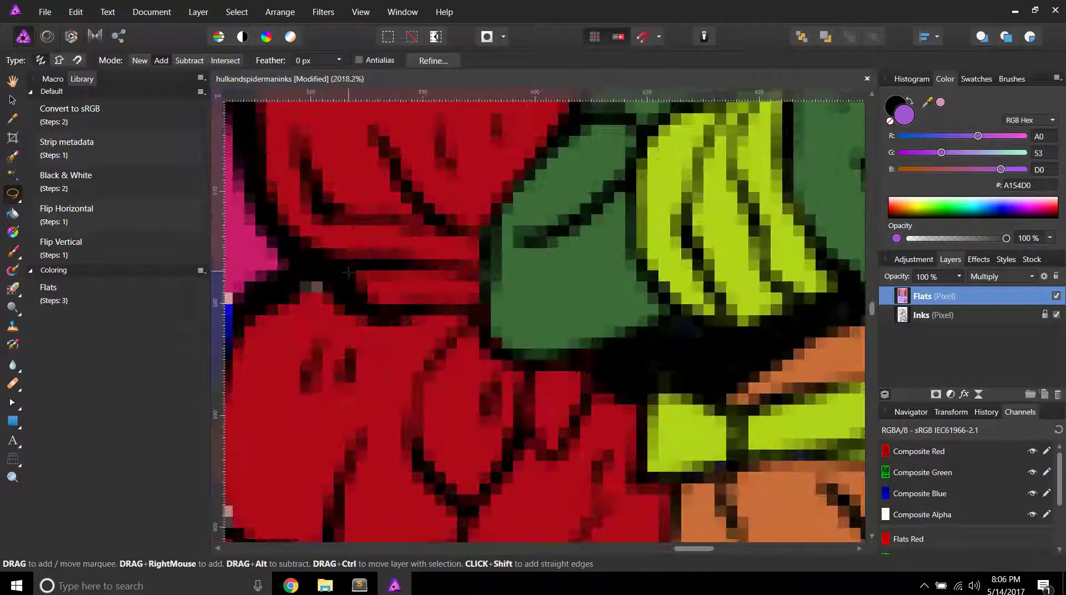
mouse_move(344, 269)
left_mouse_down()
mouse_move(357, 299)
mouse_move(405, 312)
mouse_move(476, 305)
mouse_move(449, 259)
mouse_move(344, 270)
left_mouse_up()
scroll(458, 269, "down", 4)
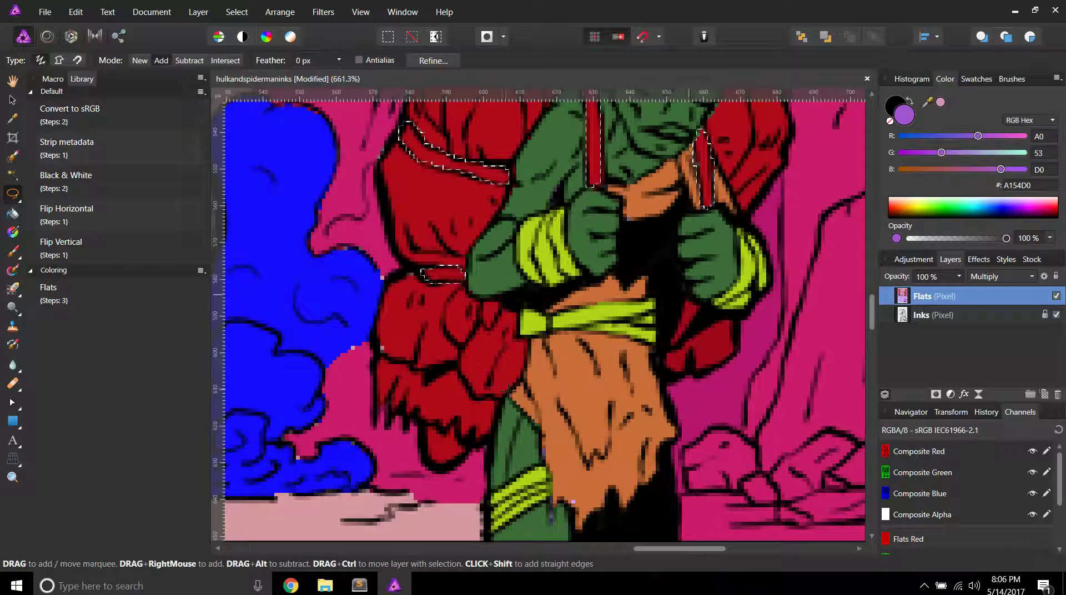
scroll(655, 469, "down", 2)
left_click_drag(663, 483, 663, 524)
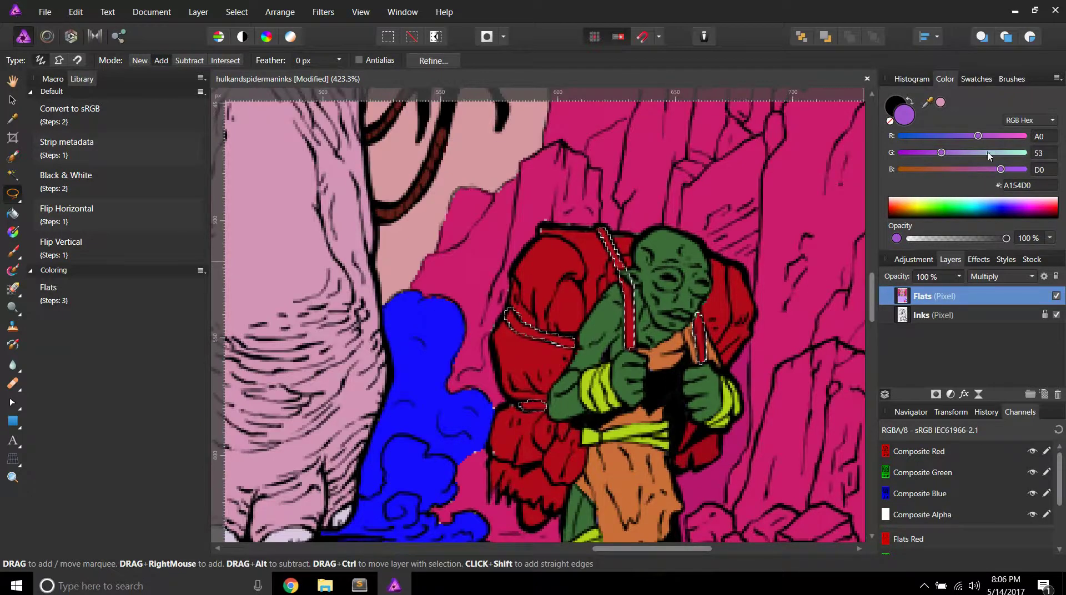
scroll(771, 237, "down", 1)
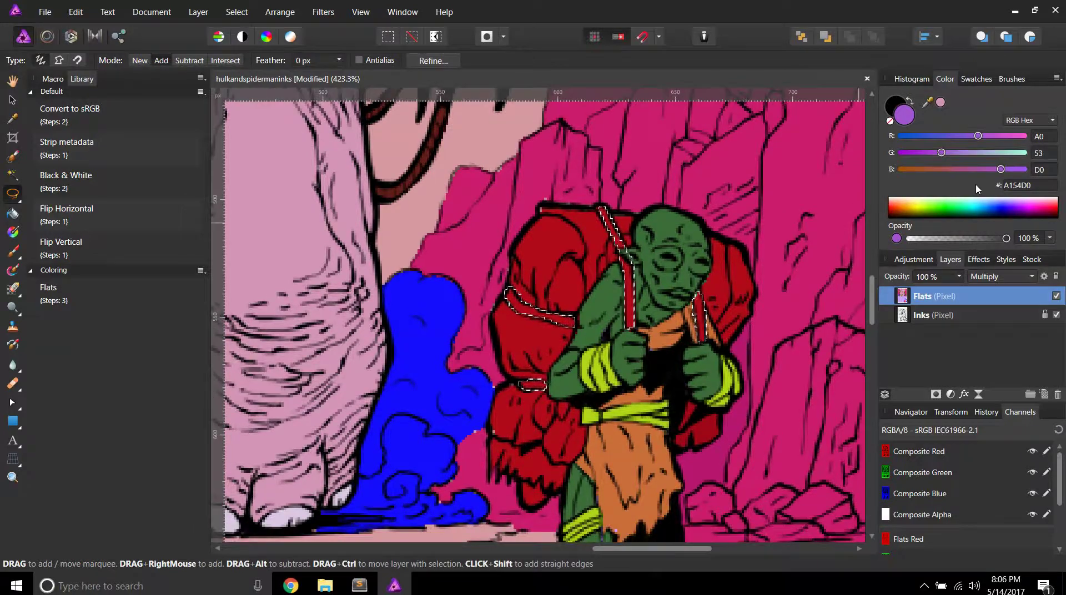
Step: Sample the backpack's red, raise its green value to 62 for orange-brown B2631C, and flood fill the selected straps
left_click(980, 215)
left_click(990, 136)
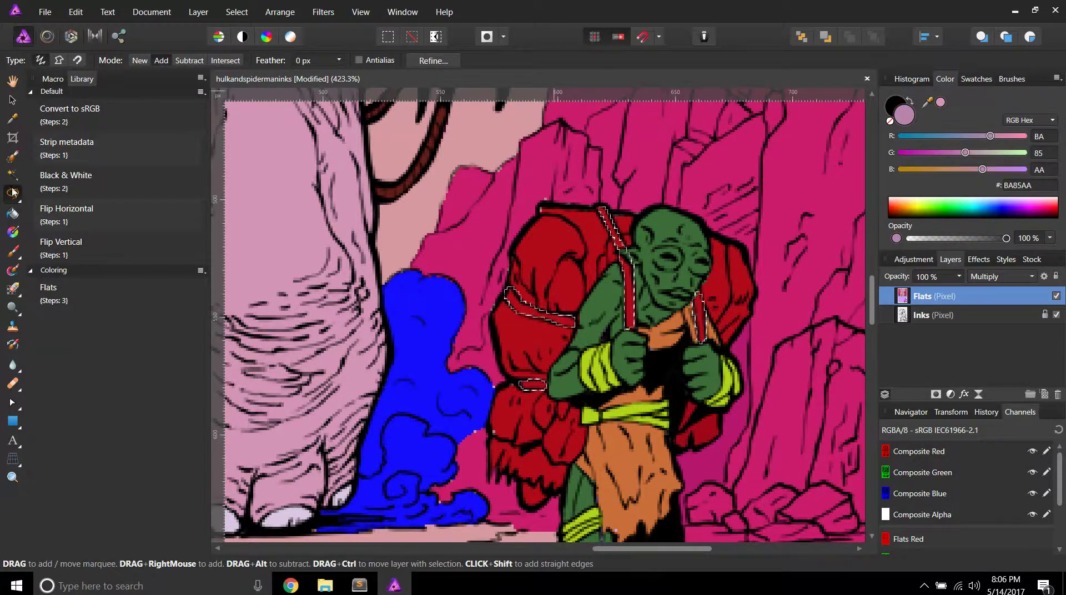
left_click(12, 118)
left_click(550, 236)
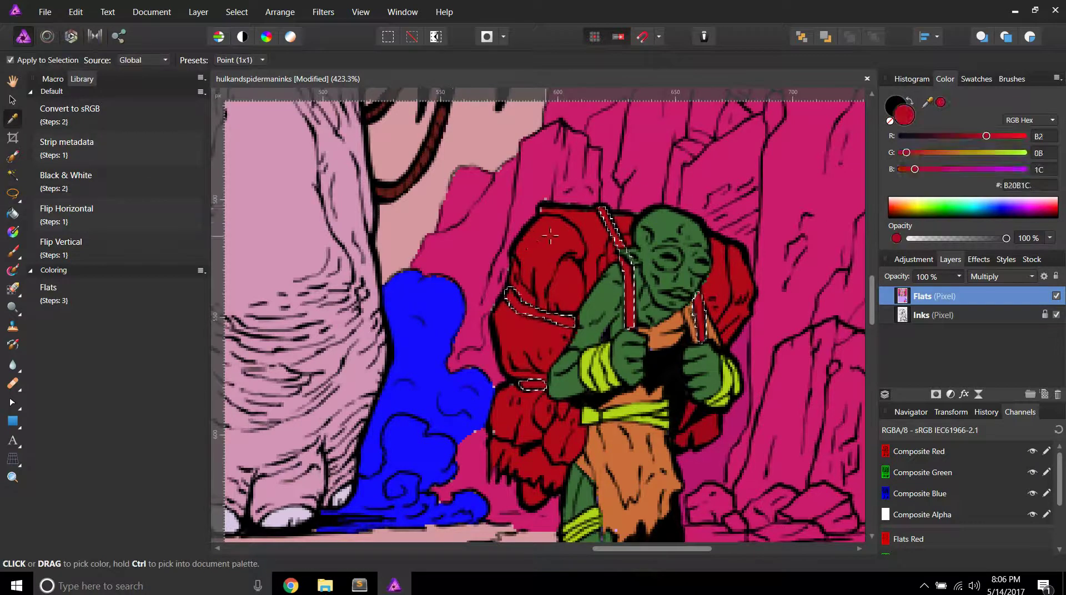
left_click(948, 153)
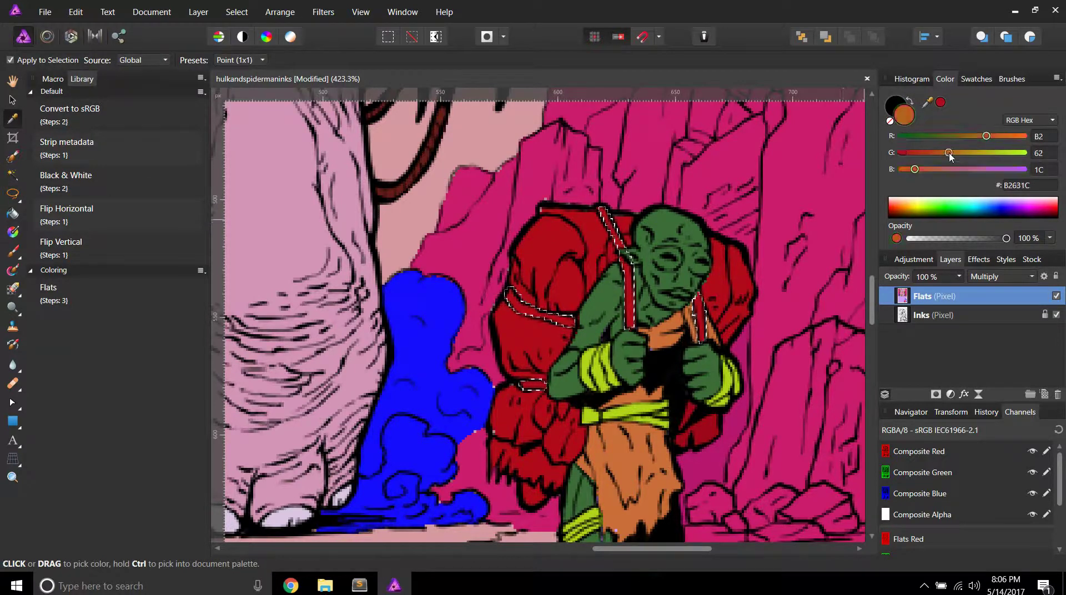
left_click(12, 213)
left_click(624, 267)
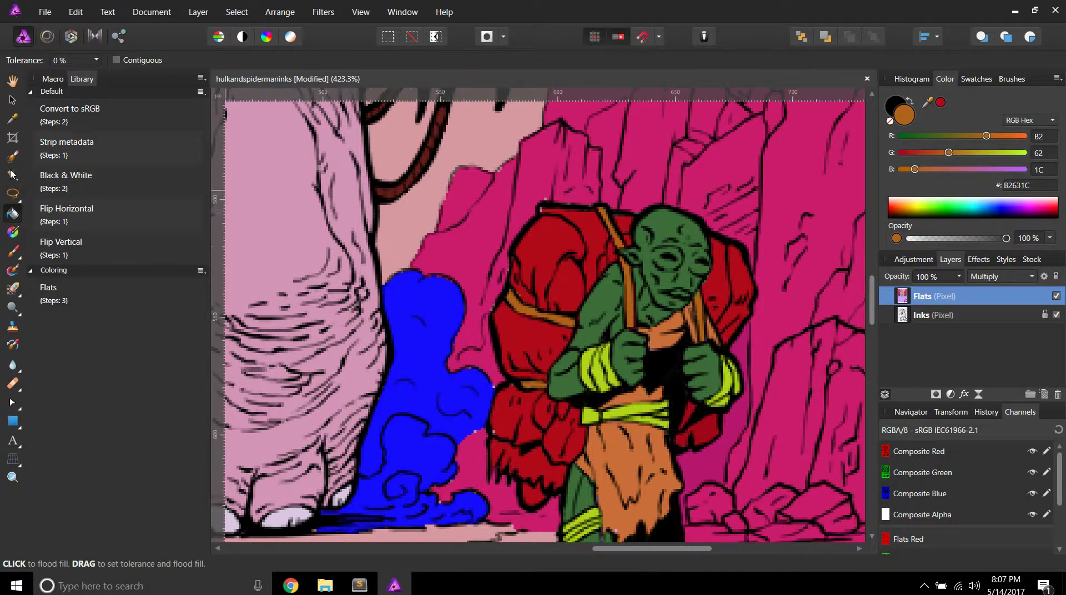
Step: Select the ragged-edged section at the bottom of the red backpack with a freehand lasso
left_click(13, 193)
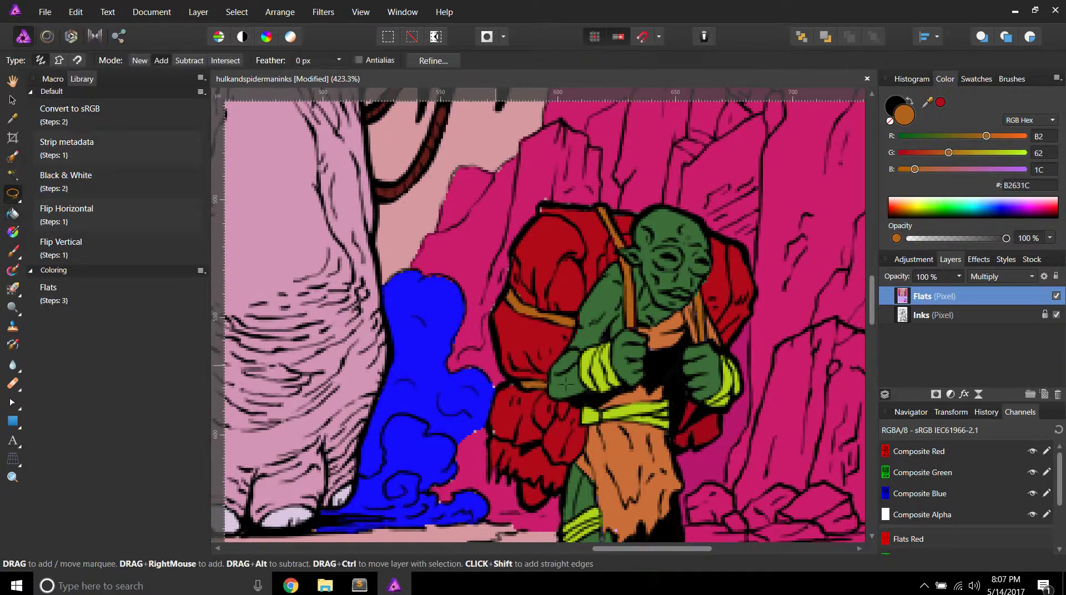
scroll(551, 383, "up", 6)
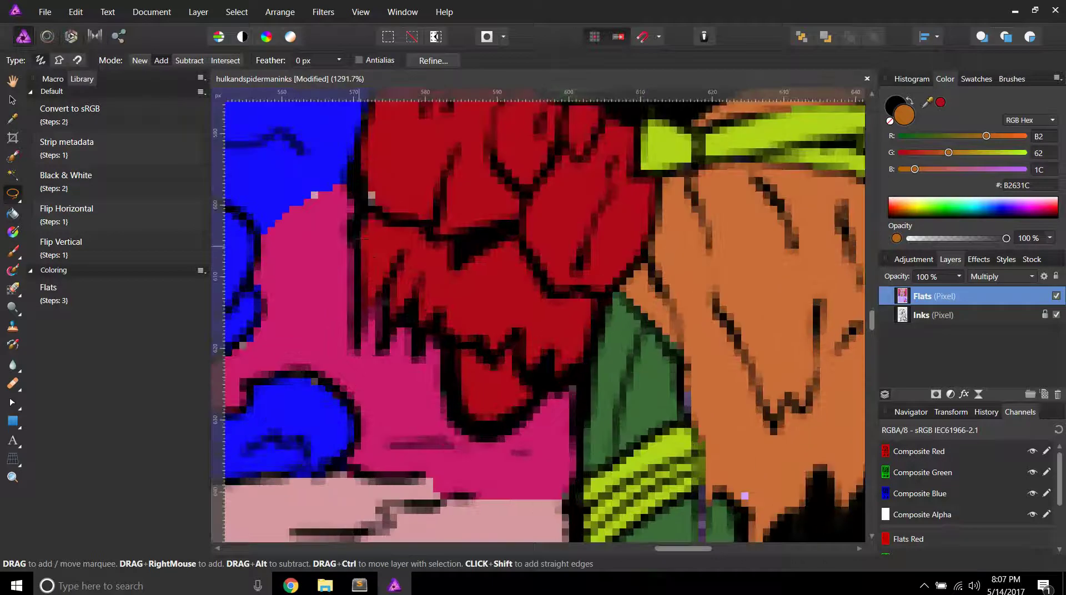
mouse_move(361, 212)
left_mouse_down()
mouse_move(355, 329)
mouse_move(383, 286)
mouse_move(390, 334)
mouse_move(419, 300)
mouse_move(418, 345)
mouse_move(439, 318)
mouse_move(446, 337)
mouse_move(461, 335)
mouse_move(494, 359)
mouse_move(519, 330)
mouse_move(532, 371)
mouse_move(549, 377)
mouse_move(593, 348)
mouse_move(590, 292)
mouse_move(546, 290)
mouse_move(531, 253)
mouse_move(472, 246)
left_mouse_up()
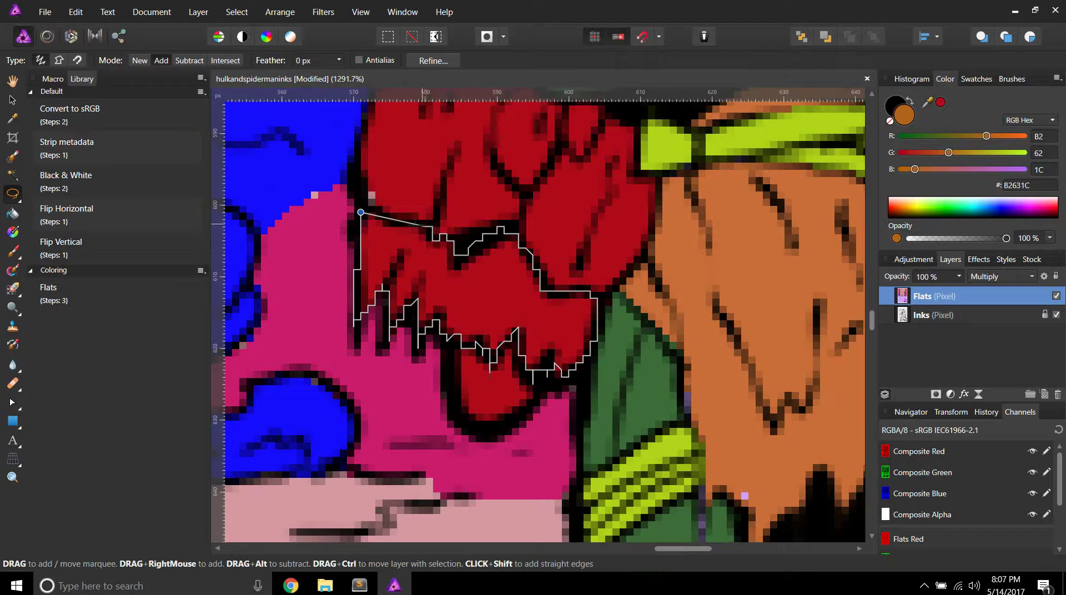
left_click_drag(374, 211, 362, 212)
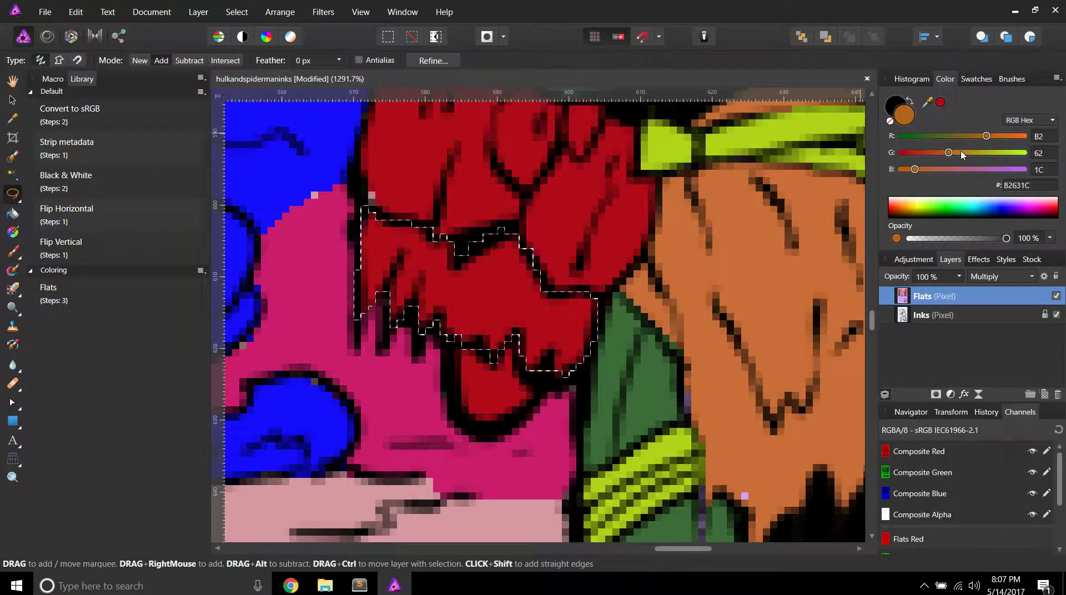
Step: Mix the pale green B2D290 and flood fill the selected ragged-edged section at the bottom of the backpack
left_click(969, 171)
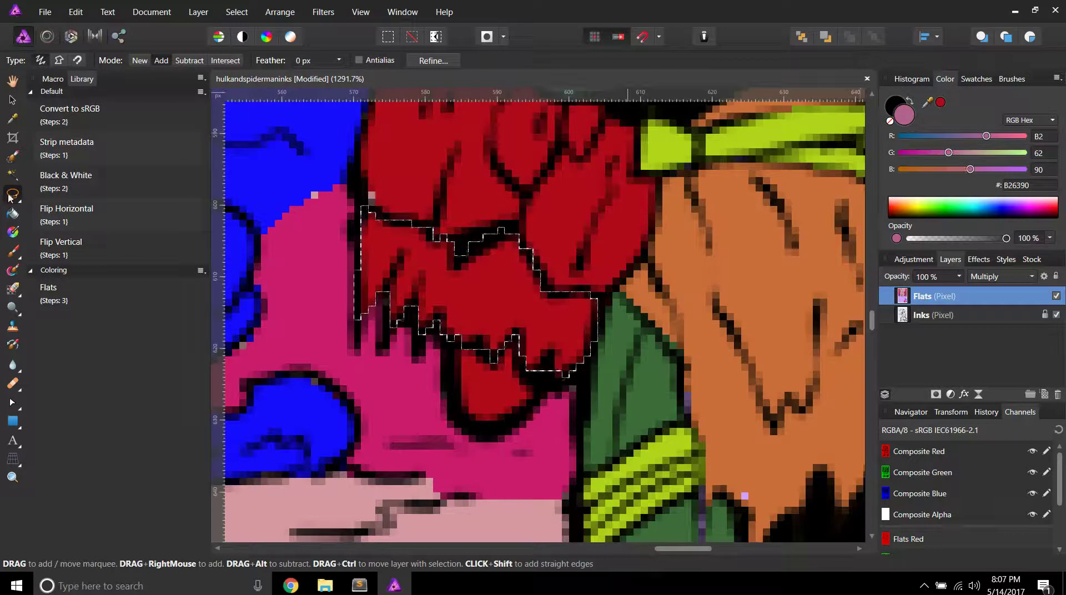
left_click(1006, 153)
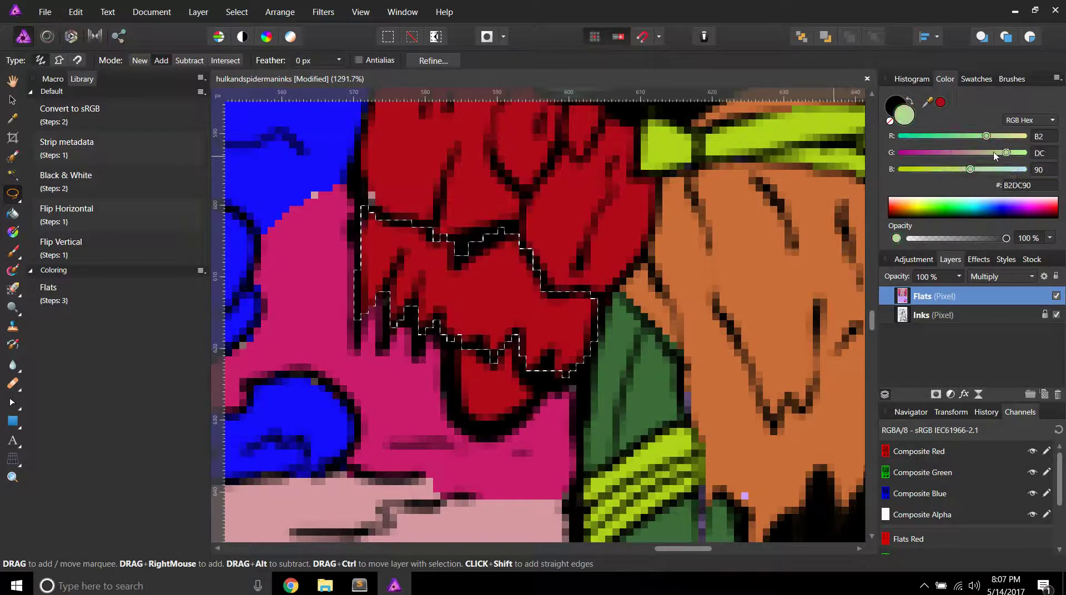
left_click(1000, 153)
left_click(22, 213)
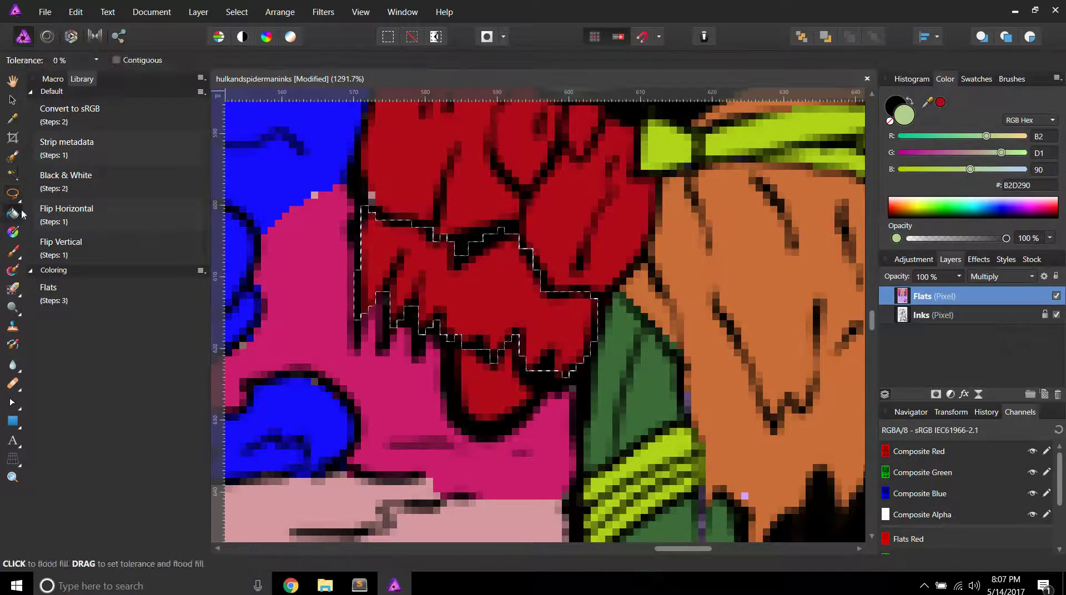
scroll(461, 200, "down", 4)
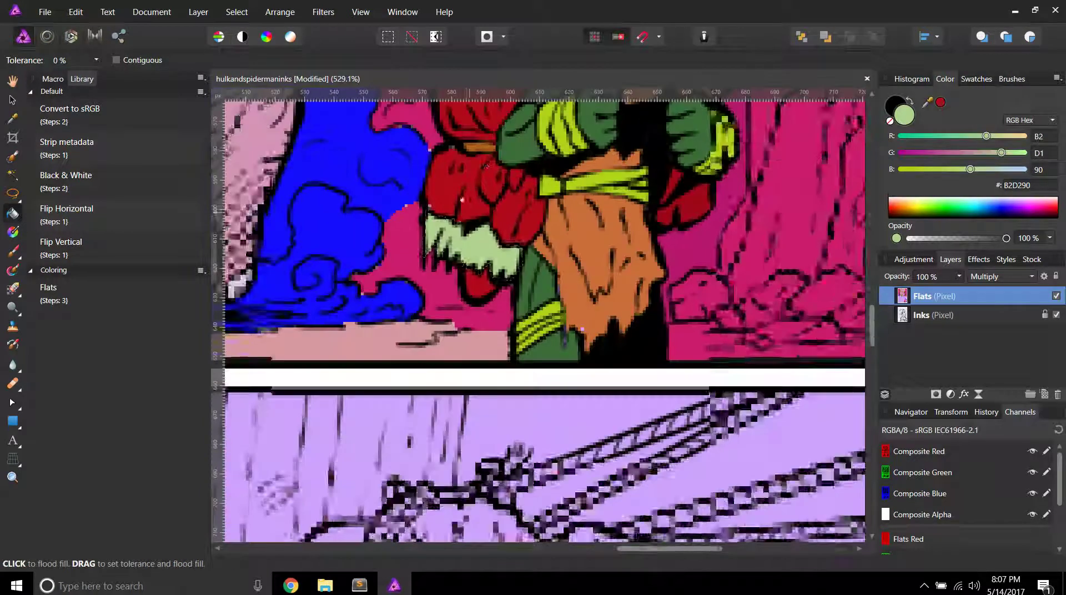
Step: Look over the flat colours of the top panel and the panels below that still need colouring
scroll(483, 177, "up", 6)
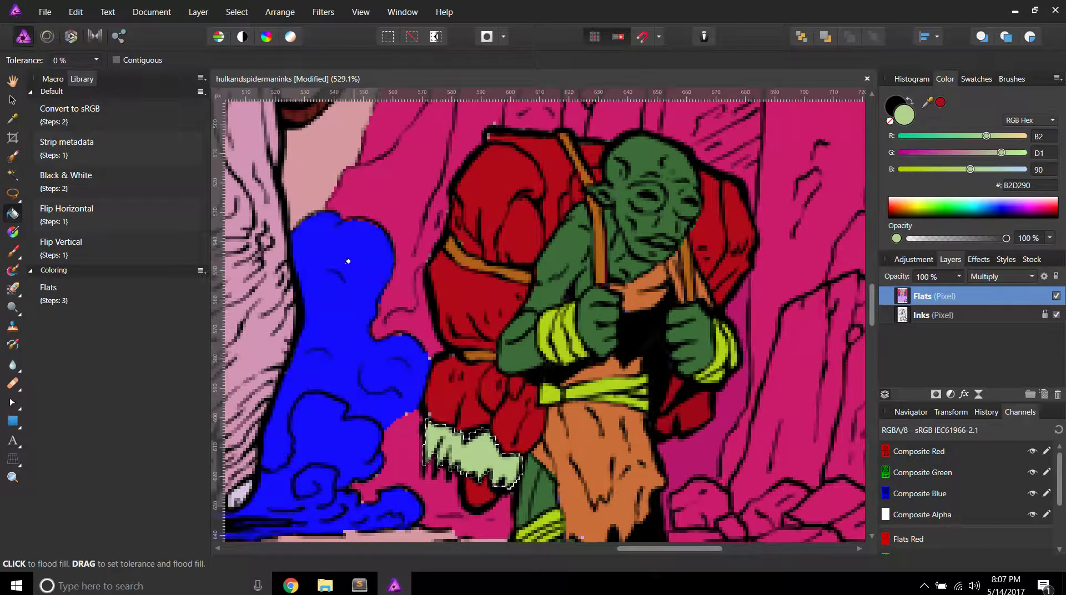
scroll(369, 272, "down", 2)
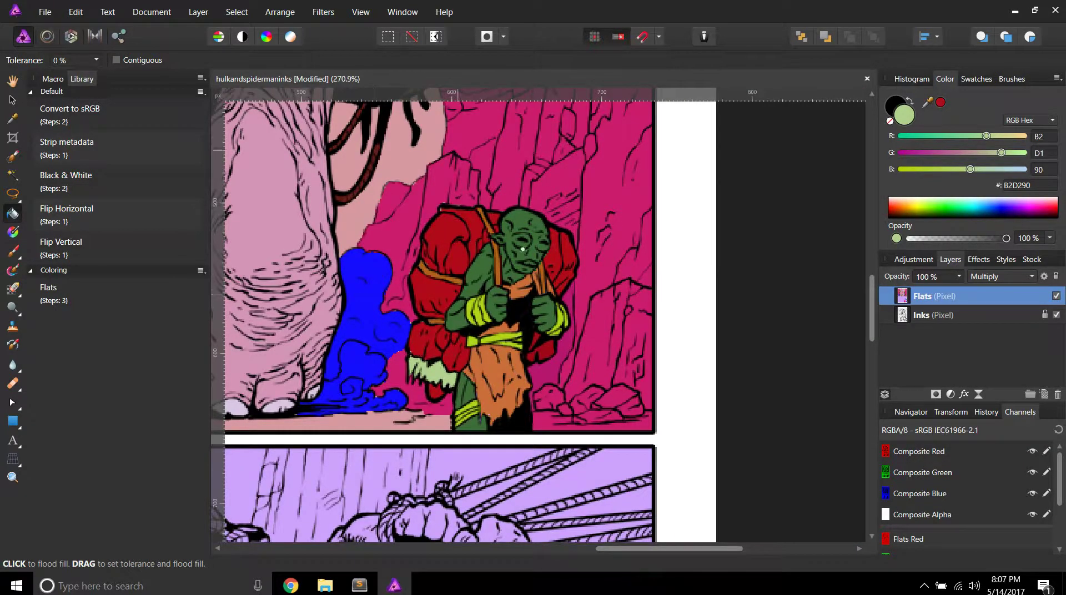
scroll(517, 272, "left", 5)
scroll(517, 272, "left", 4)
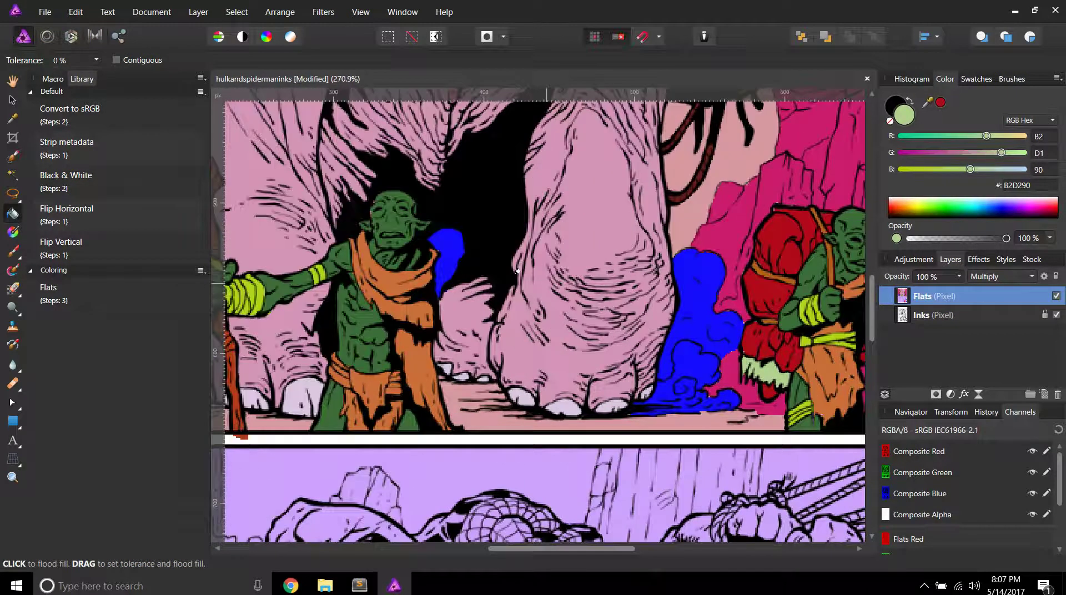
scroll(518, 272, "down", 3)
scroll(517, 271, "up", 1)
scroll(518, 271, "down", 2)
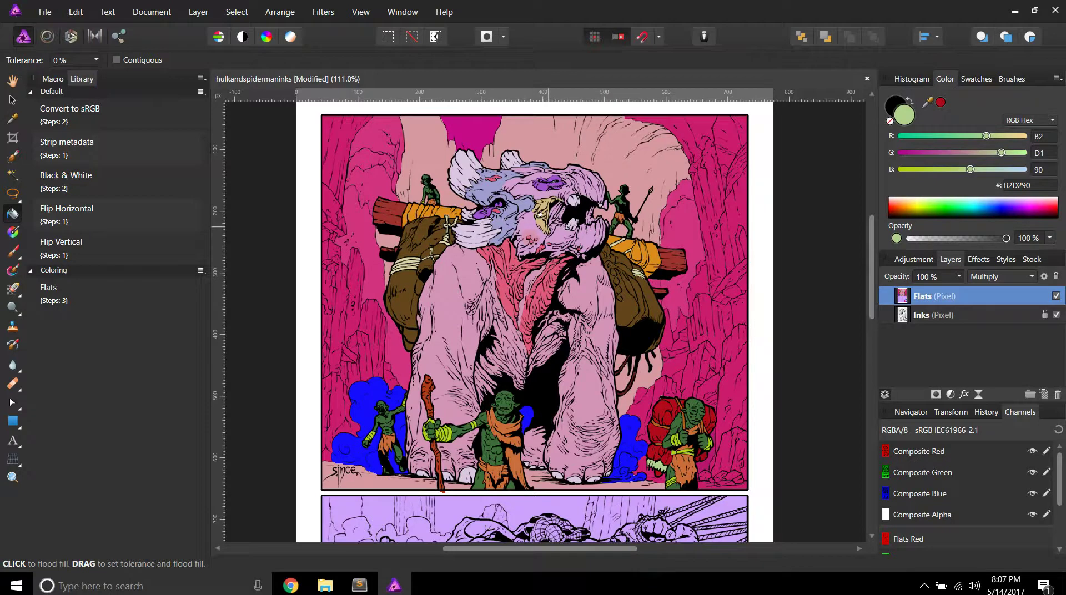
scroll(540, 214, "down", 5)
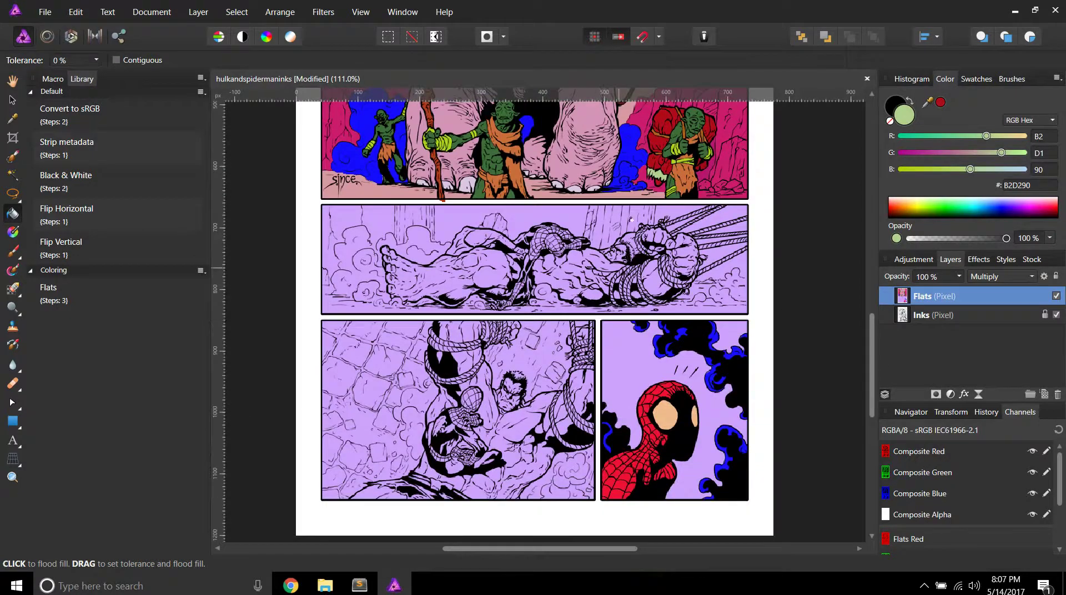
Step: Lasso the outermost rope loop around Hulk's bound arm in the middle panel, including the missed gap along its inner edge
scroll(631, 219, "up", 1)
scroll(502, 215, "up", 1)
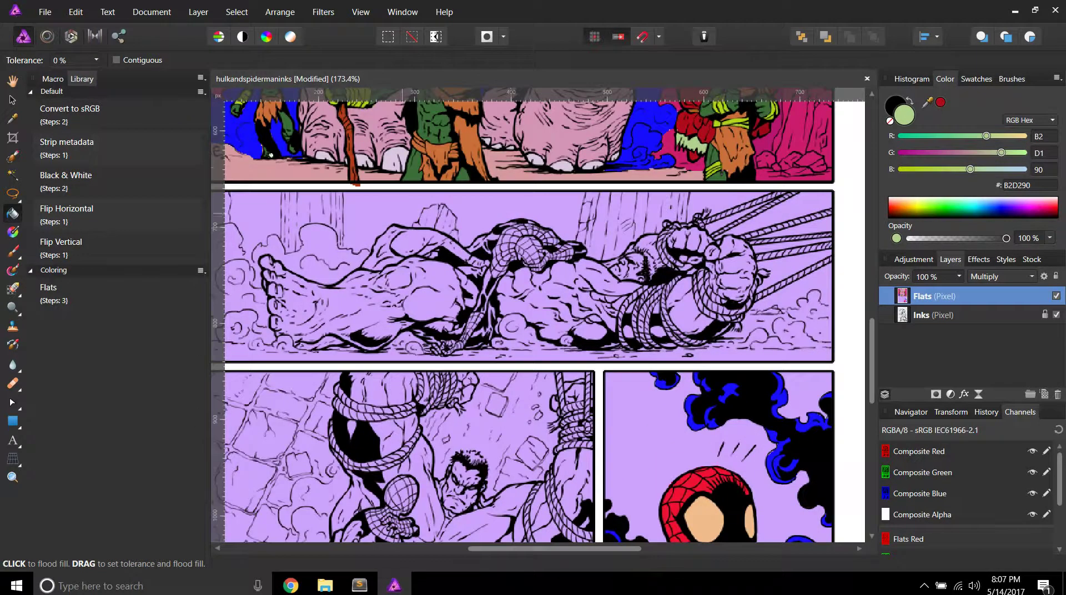
left_click(11, 195)
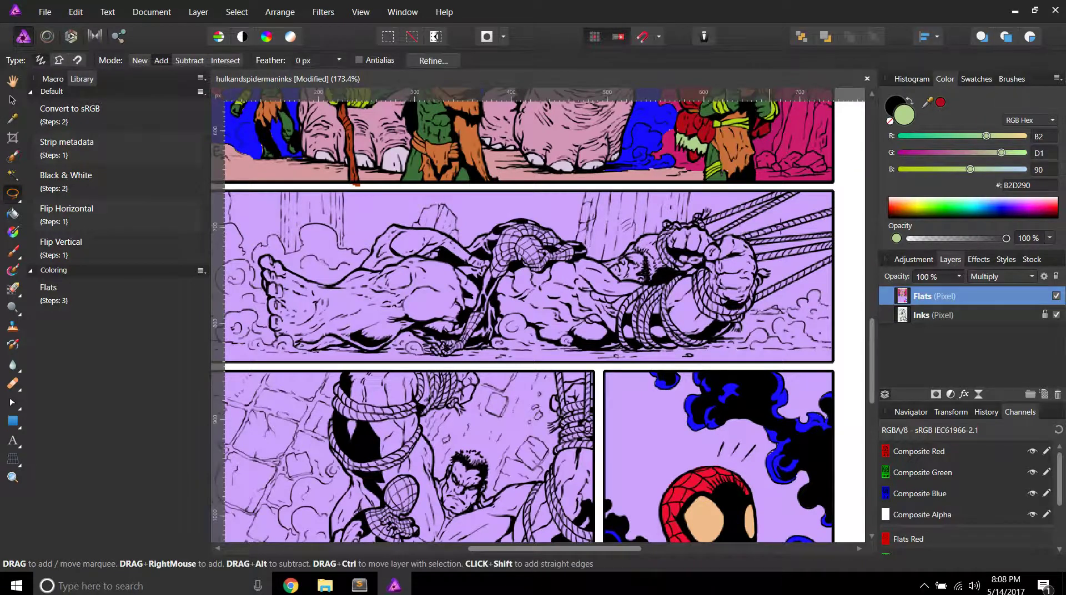
scroll(769, 226, "up", 5)
scroll(768, 228, "down", 3)
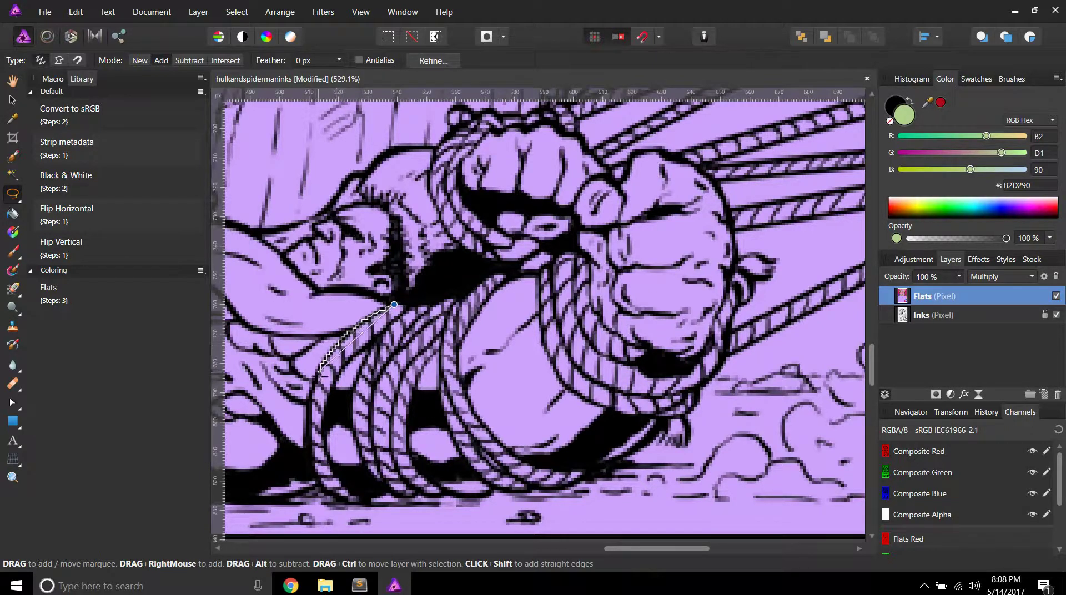
mouse_move(321, 369)
left_mouse_down()
mouse_move(308, 392)
mouse_move(311, 477)
mouse_move(329, 497)
mouse_move(363, 502)
mouse_move(326, 454)
mouse_move(336, 371)
left_mouse_up()
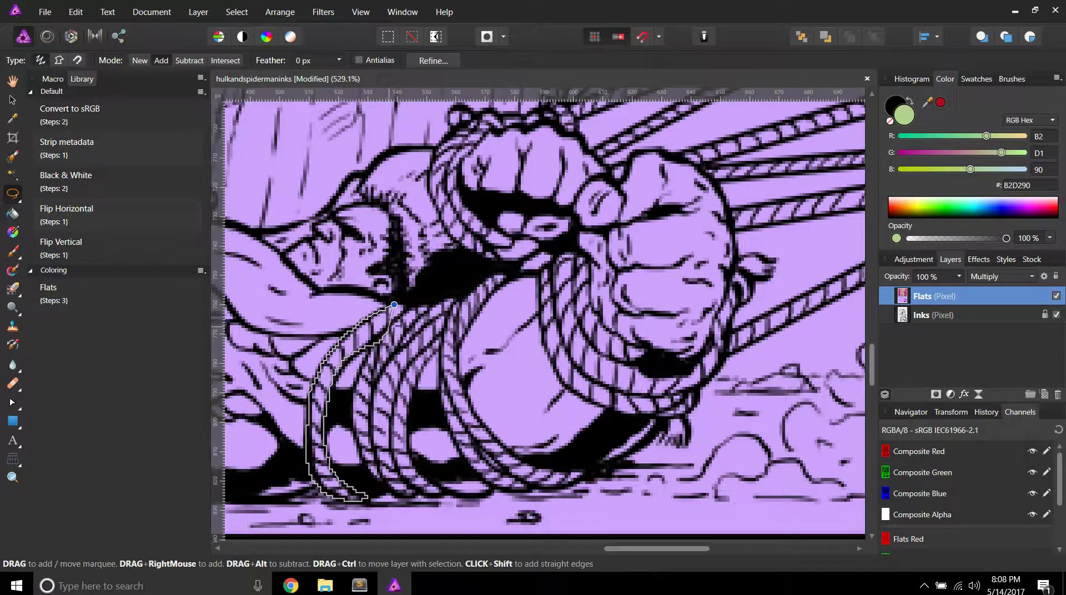
left_click_drag(394, 305, 394, 305)
scroll(333, 369, "up", 6)
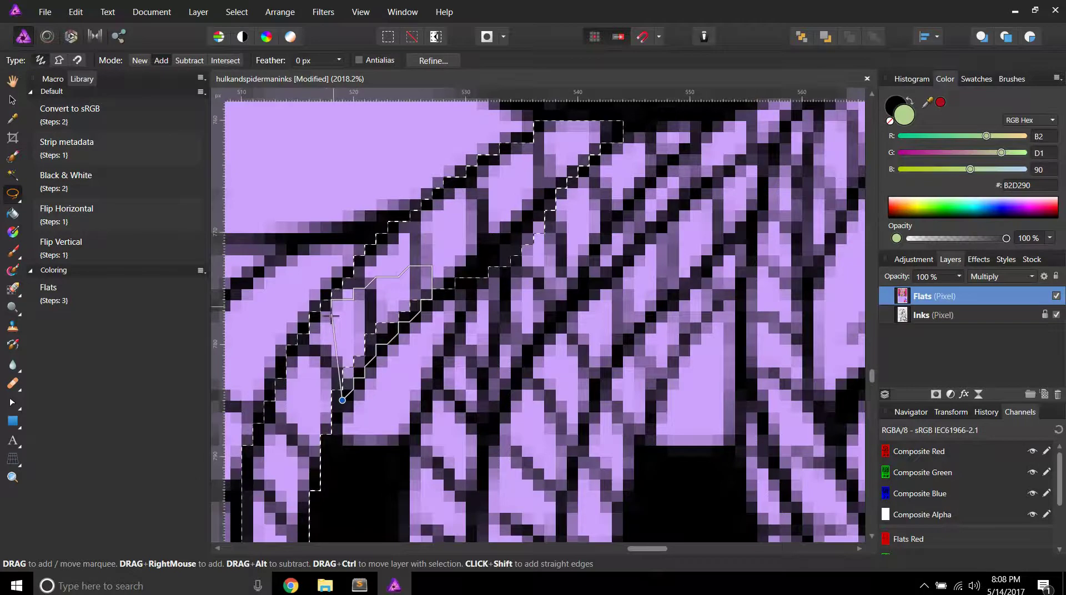
scroll(439, 367, "down", 4)
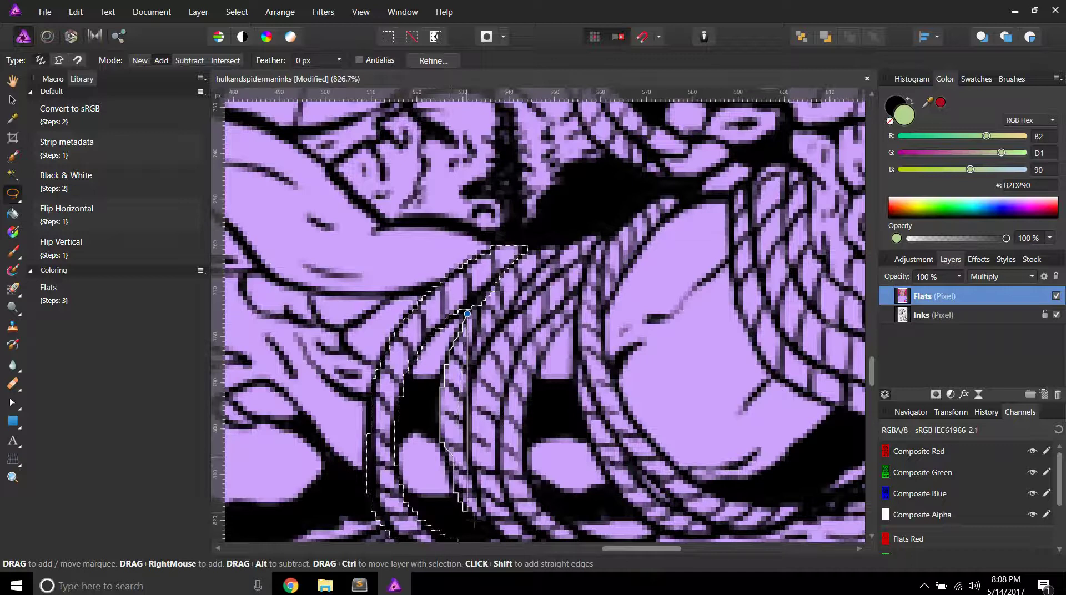
Step: Add the adjacent group of rope strands around Hulk's arm to the selection, down to where they meet the ground
mouse_move(466, 509)
left_mouse_down()
mouse_move(486, 529)
mouse_move(535, 540)
mouse_move(546, 516)
mouse_move(520, 469)
left_mouse_up()
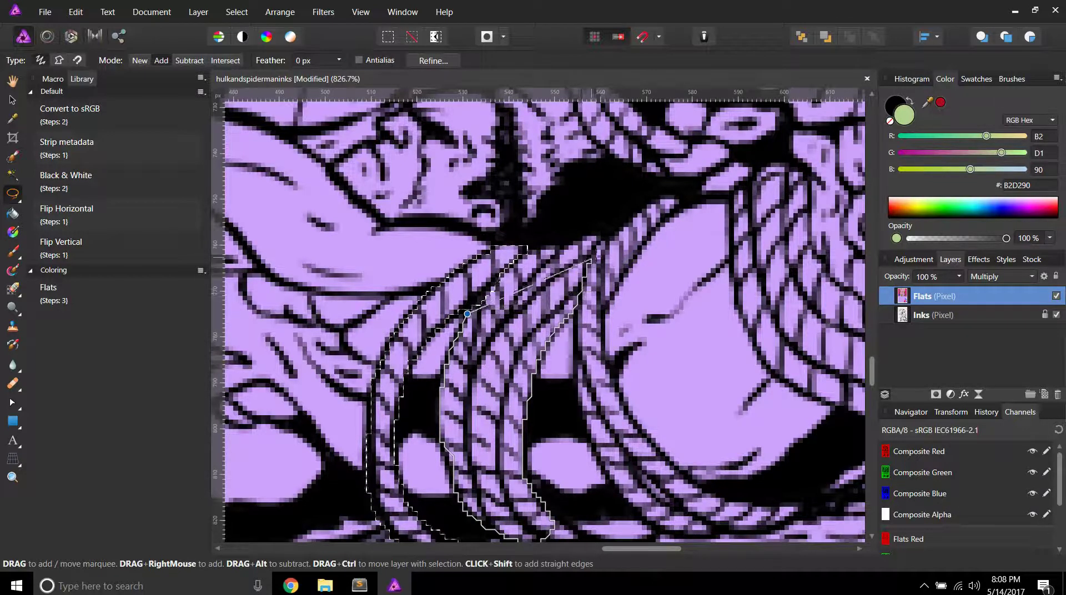
left_click_drag(530, 240, 528, 240)
scroll(529, 240, "down", 4)
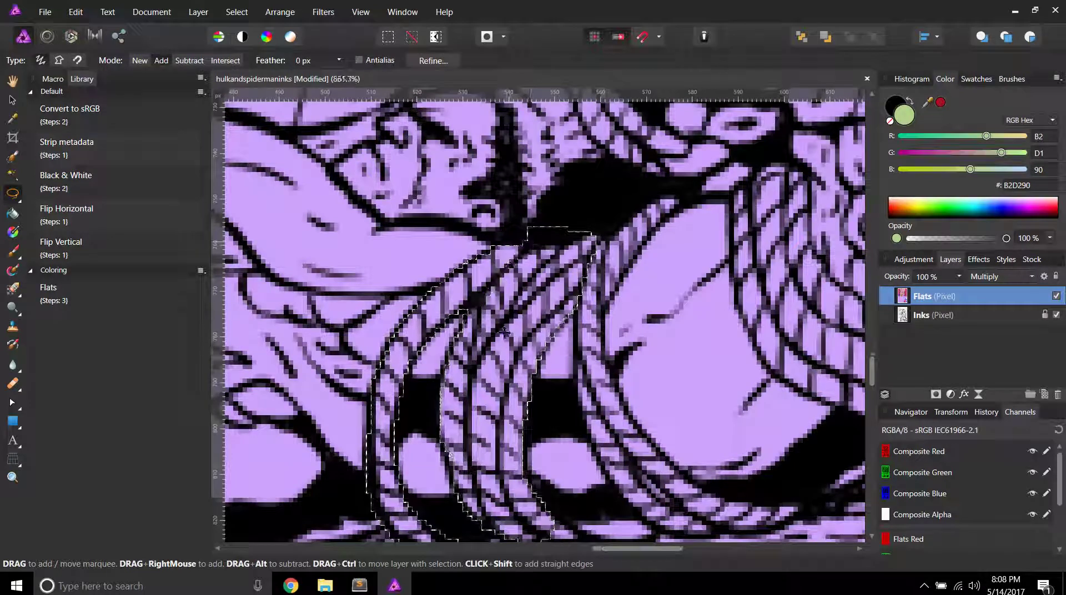
scroll(526, 329, "up", 8)
mouse_move(608, 459)
left_mouse_down()
mouse_move(638, 475)
mouse_move(694, 469)
mouse_move(644, 435)
mouse_move(561, 422)
left_mouse_up()
scroll(560, 423, "down", 5)
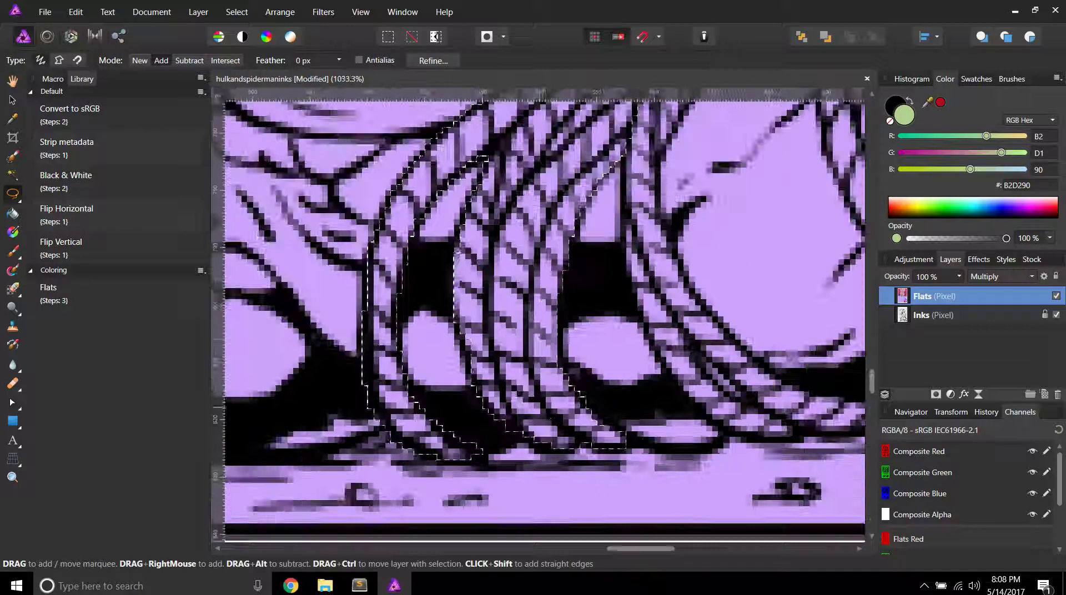
Step: Add the upper and middle parts of the rope loop nearest Hulk's fist to the selection
scroll(561, 423, "down", 3)
scroll(589, 156, "up", 3)
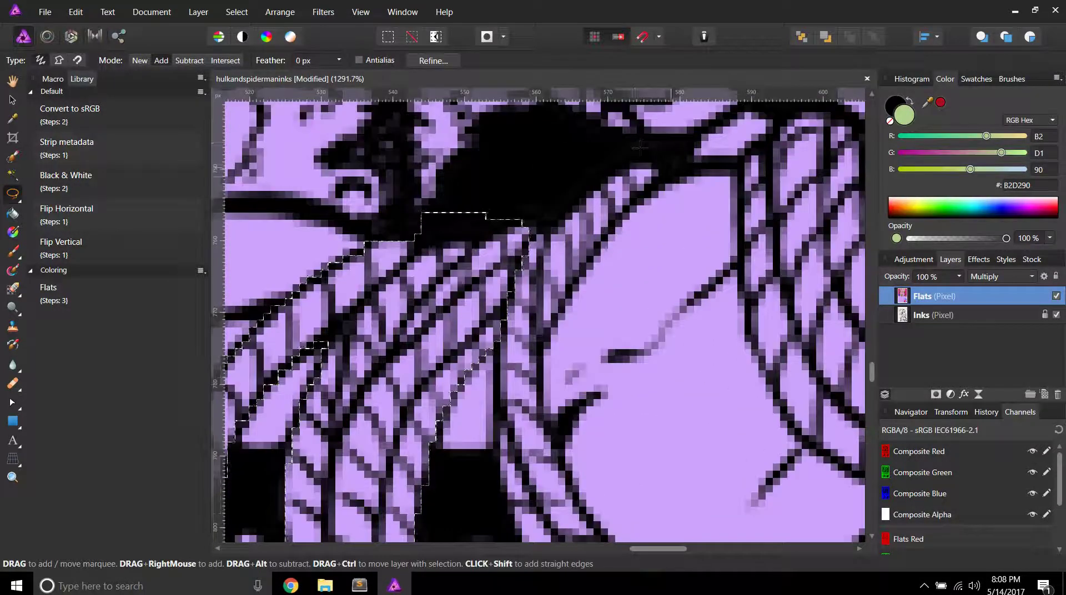
mouse_move(672, 168)
left_mouse_down()
mouse_move(545, 355)
mouse_move(524, 359)
mouse_move(537, 291)
mouse_move(504, 294)
mouse_move(529, 226)
mouse_move(594, 161)
mouse_move(669, 163)
left_mouse_up()
scroll(578, 286, "down", 3)
scroll(579, 286, "down", 1)
scroll(579, 286, "up", 1)
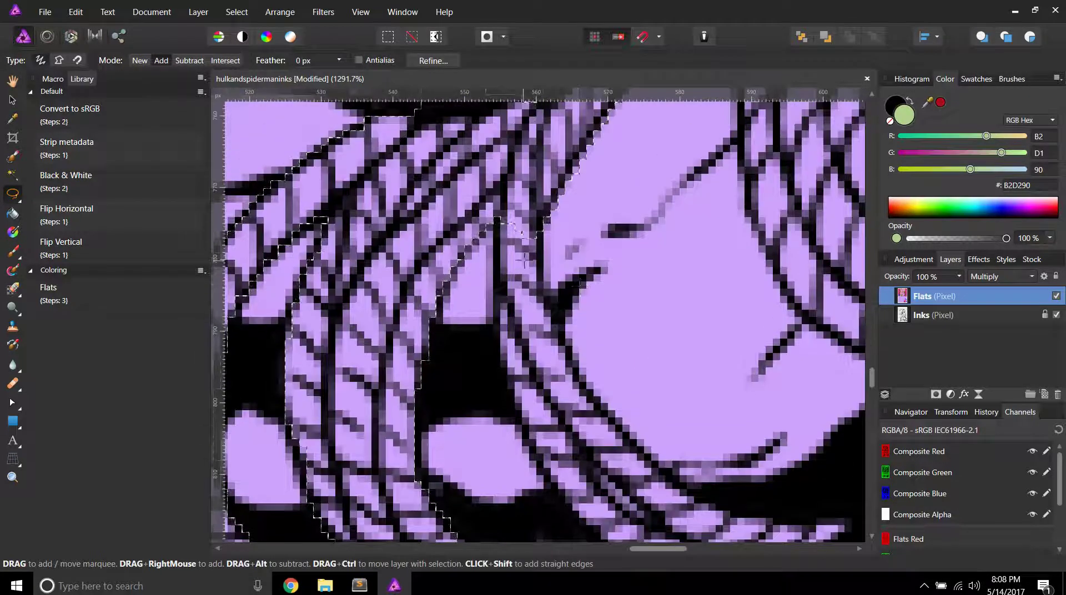
mouse_move(500, 224)
left_mouse_down()
mouse_move(494, 342)
mouse_move(536, 444)
mouse_move(599, 502)
mouse_move(648, 453)
mouse_move(568, 344)
mouse_move(542, 244)
left_mouse_up()
scroll(543, 274, "down", 2)
scroll(336, 264, "down", 5)
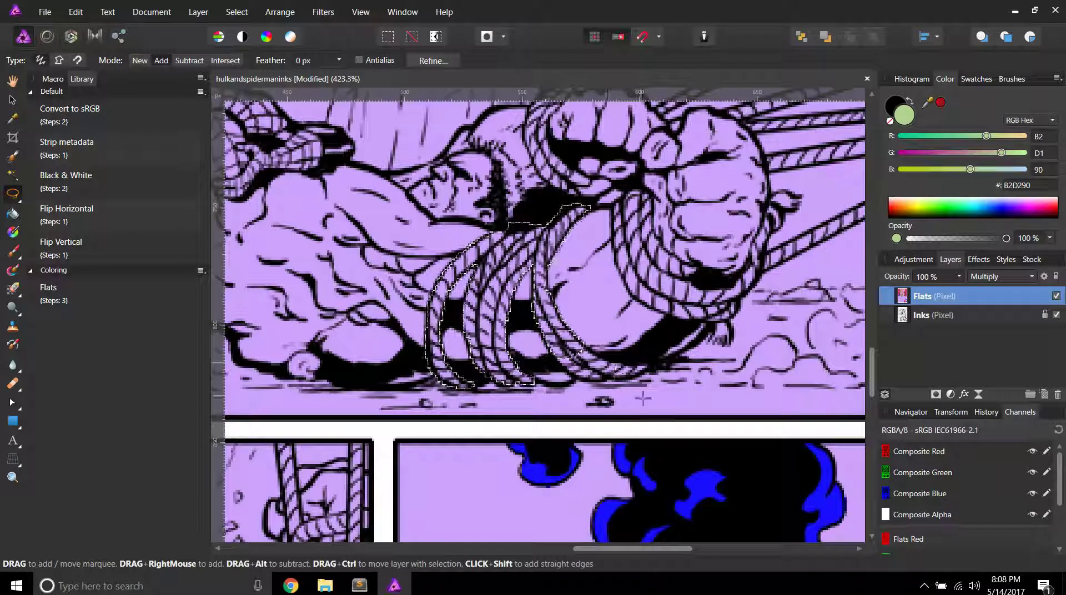
Step: Add the bottom of that rope loop, where it curves under the arm along the ground, to the selection
scroll(336, 265, "up", 10)
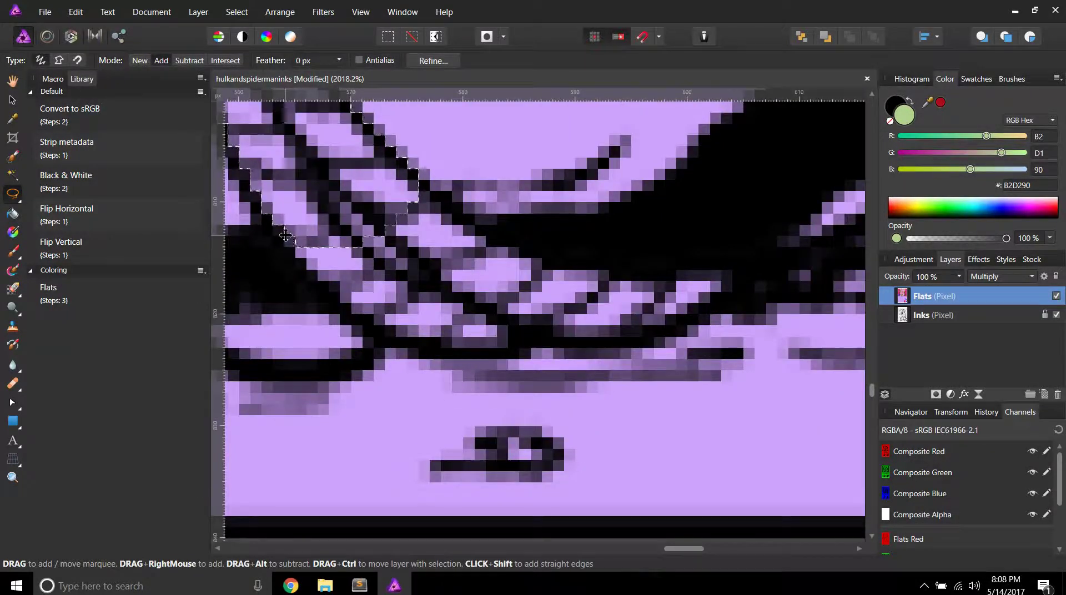
mouse_move(383, 323)
left_mouse_down()
mouse_move(452, 347)
mouse_move(655, 335)
mouse_move(721, 311)
mouse_move(732, 277)
mouse_move(469, 218)
mouse_move(415, 174)
mouse_move(410, 182)
left_mouse_up()
scroll(396, 228, "down", 3)
scroll(702, 236, "up", 3)
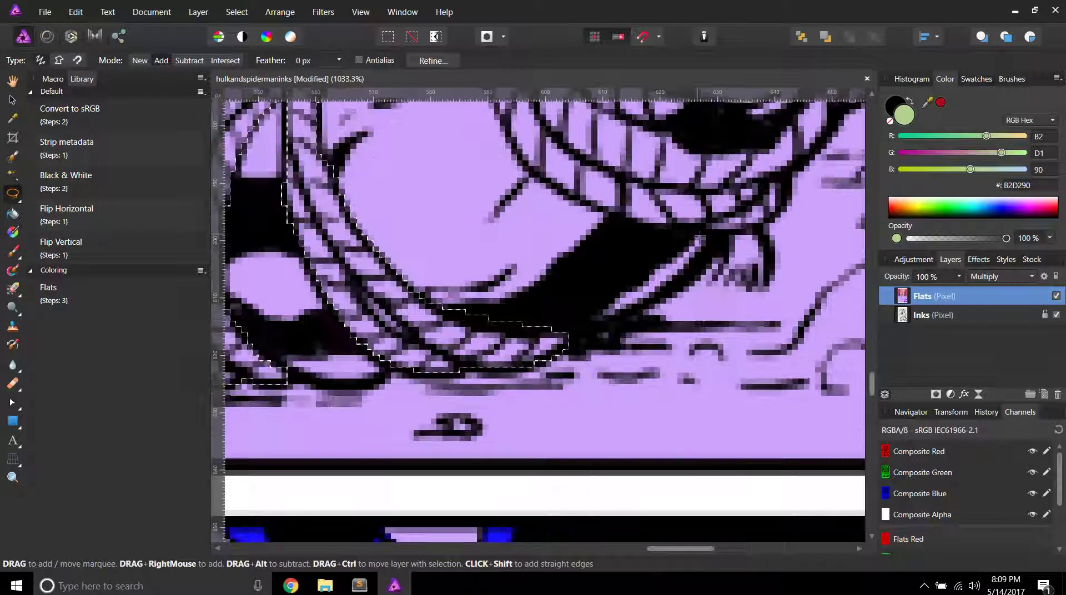
Step: Add the frayed rope end hanging beneath Hulk's fist to the selection
scroll(698, 239, "down", 1)
scroll(750, 415, "down", 2)
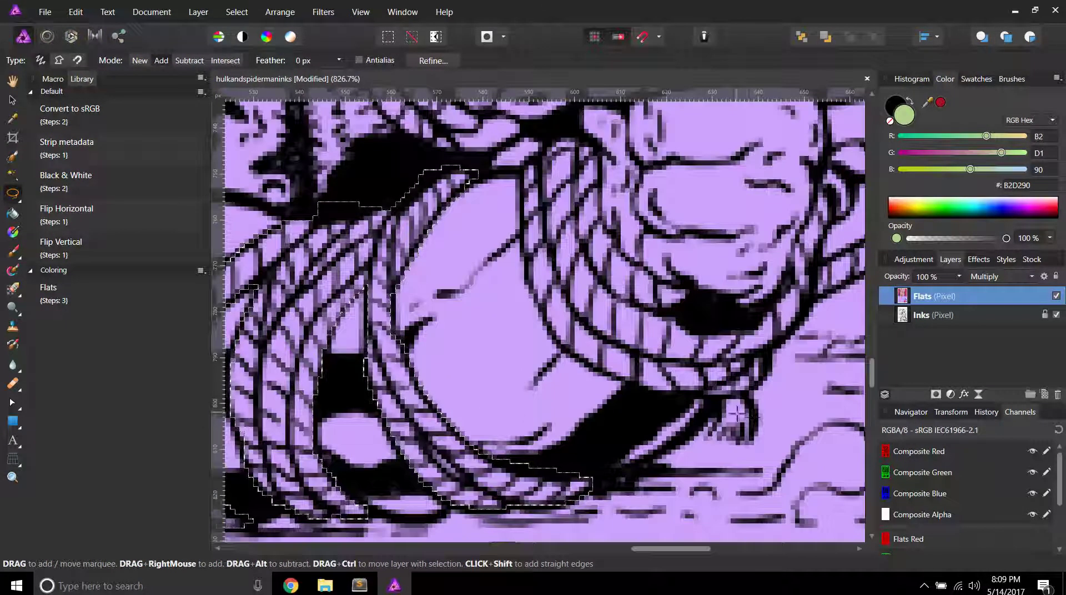
scroll(662, 411, "up", 7)
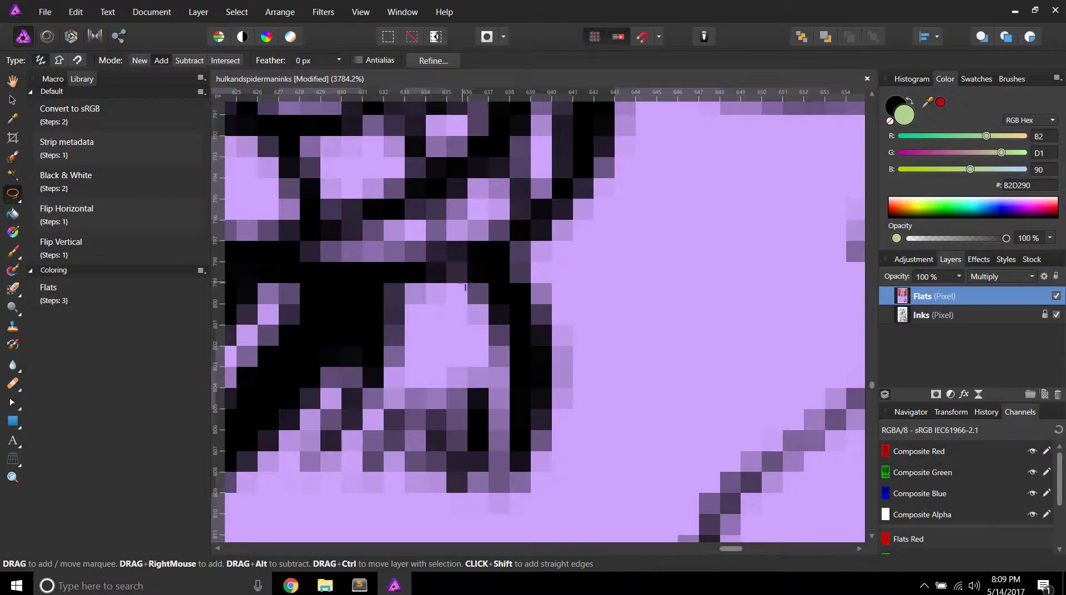
mouse_move(507, 326)
left_mouse_down()
mouse_move(511, 441)
mouse_move(494, 478)
mouse_move(476, 357)
mouse_move(439, 485)
mouse_move(350, 452)
mouse_move(317, 400)
mouse_move(384, 345)
mouse_move(396, 277)
left_mouse_up()
left_click_drag(461, 278, 468, 284)
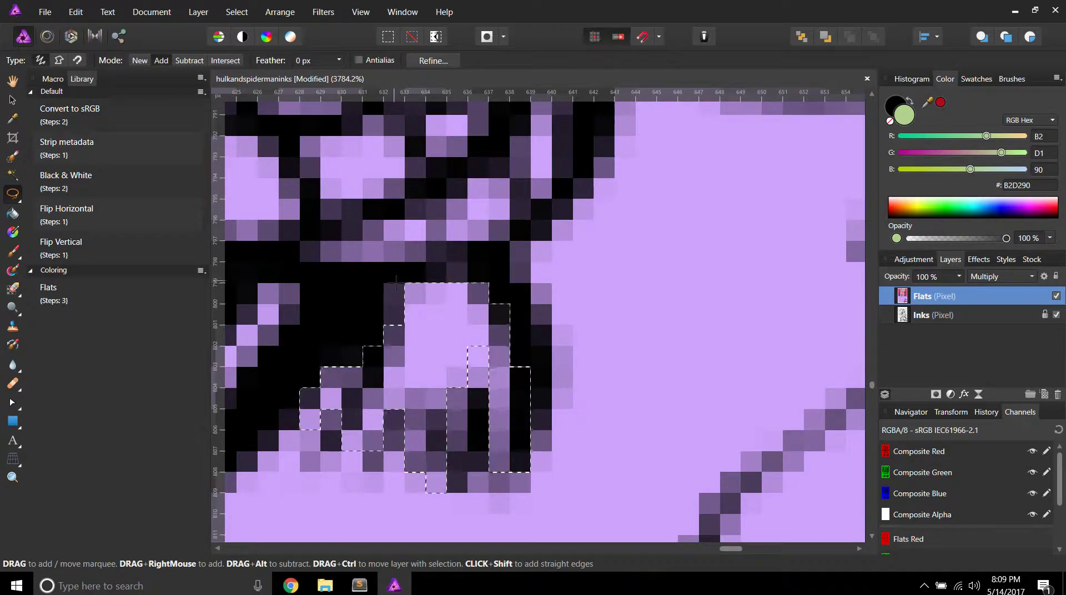
Step: Add the thick rope coils wrapped around the wrist beside Hulk's fist to the selection
scroll(386, 342, "down", 3)
scroll(385, 342, "down", 5)
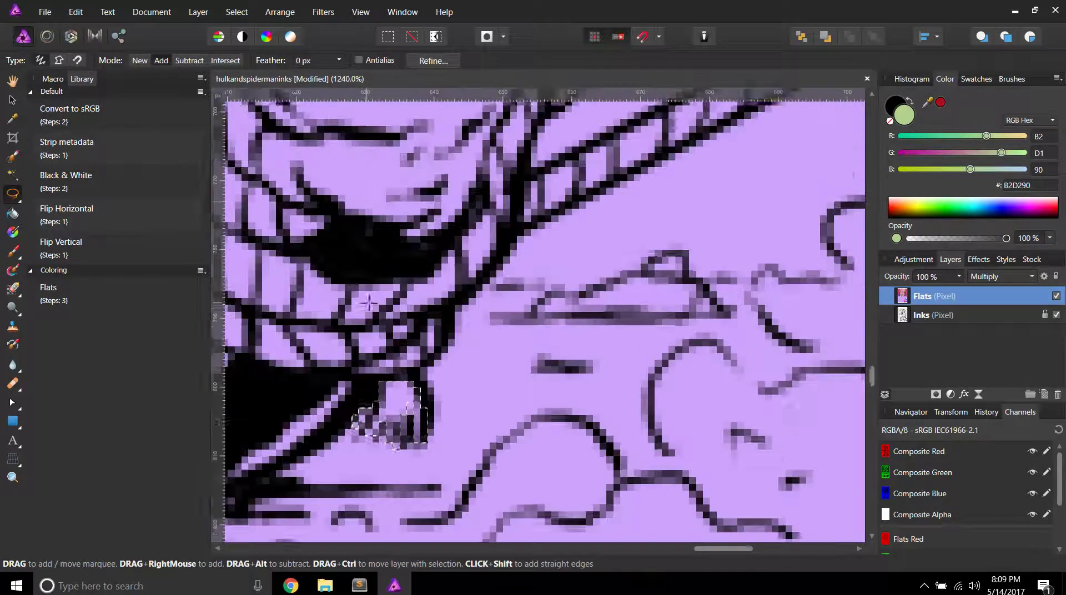
scroll(381, 334, "up", 4)
scroll(385, 333, "up", 1)
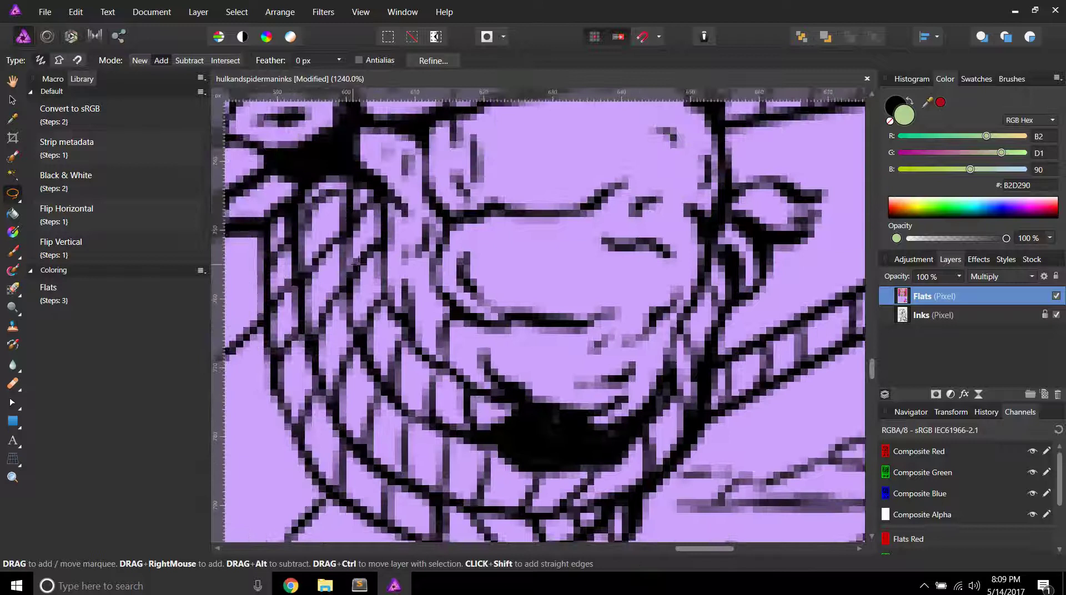
mouse_move(329, 178)
left_mouse_down()
mouse_move(264, 224)
mouse_move(277, 390)
mouse_move(332, 491)
mouse_move(427, 524)
mouse_move(462, 454)
mouse_move(457, 407)
mouse_move(431, 356)
mouse_move(393, 323)
left_mouse_up()
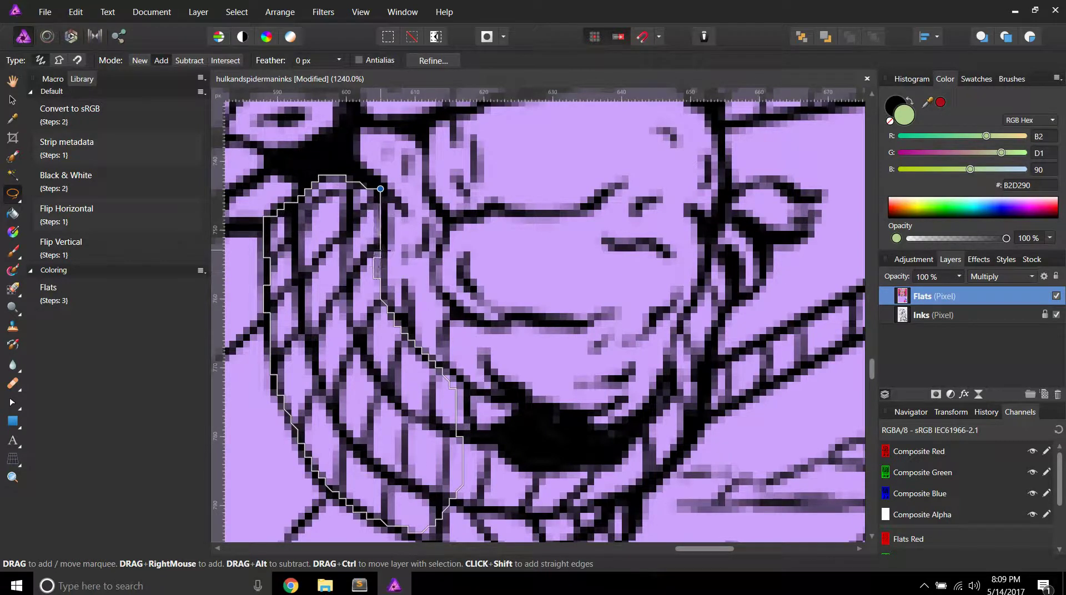
left_click_drag(380, 188, 380, 190)
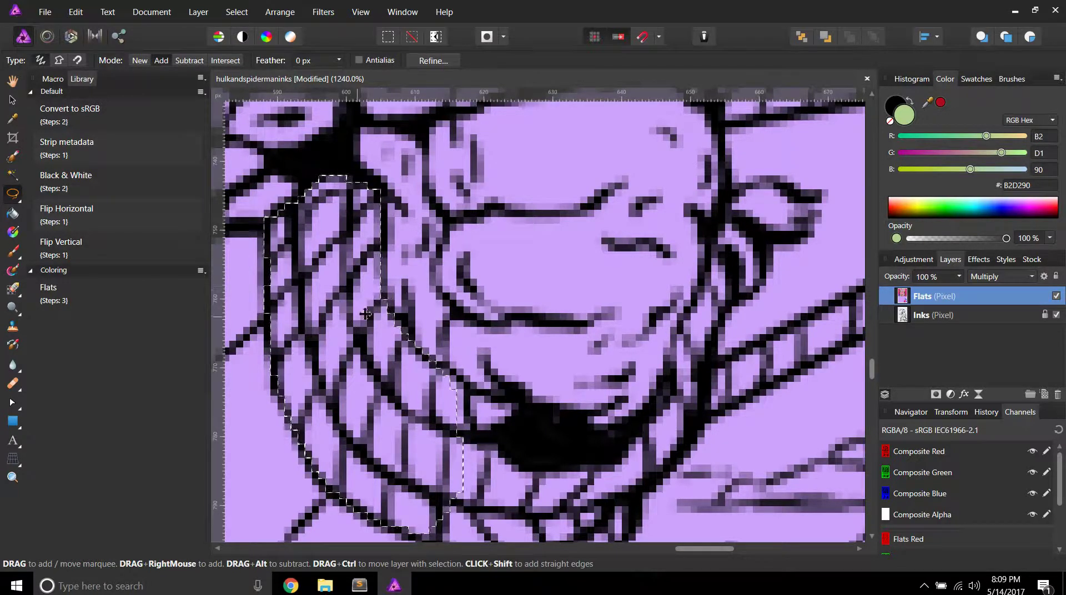
Step: Add the coils running beneath Hulk's fist to the selection, including their lower edge and the strand rising on the far side
scroll(365, 314, "down", 5)
scroll(398, 400, "up", 5)
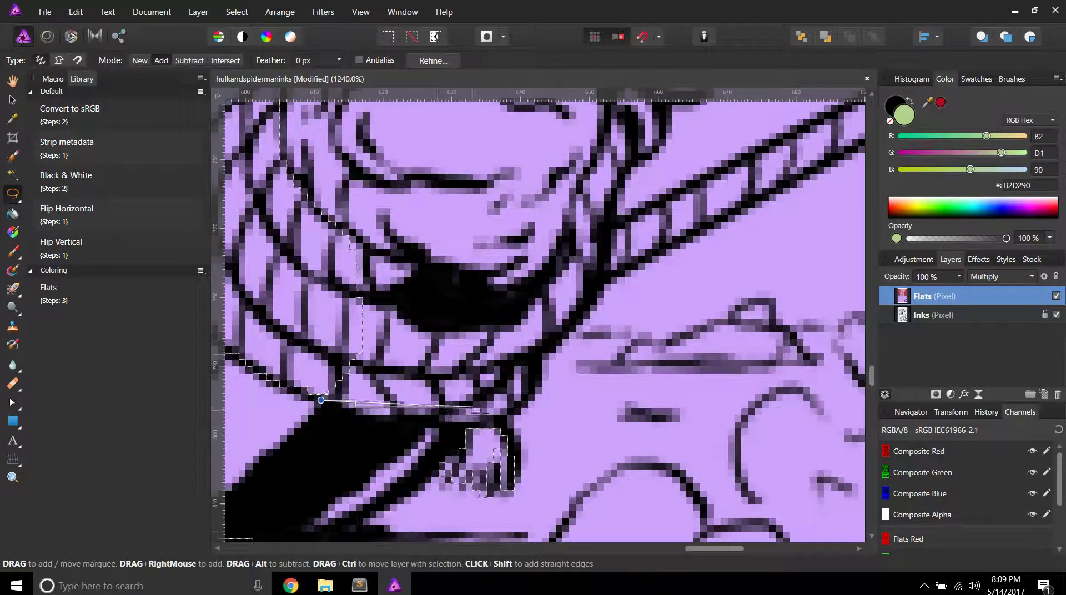
left_click_drag(526, 359, 423, 336)
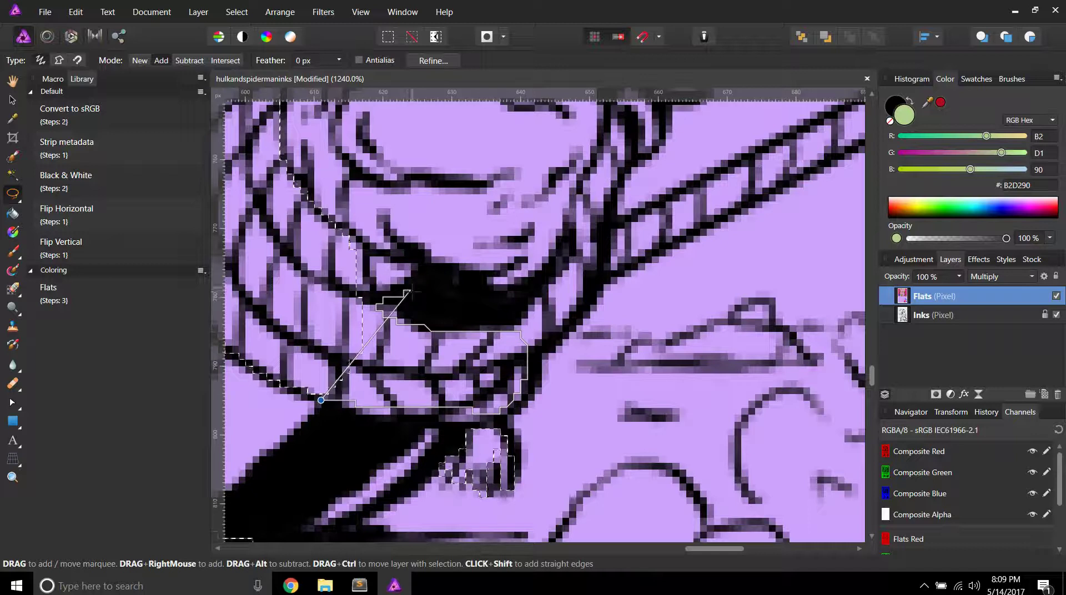
left_click_drag(354, 239, 324, 395)
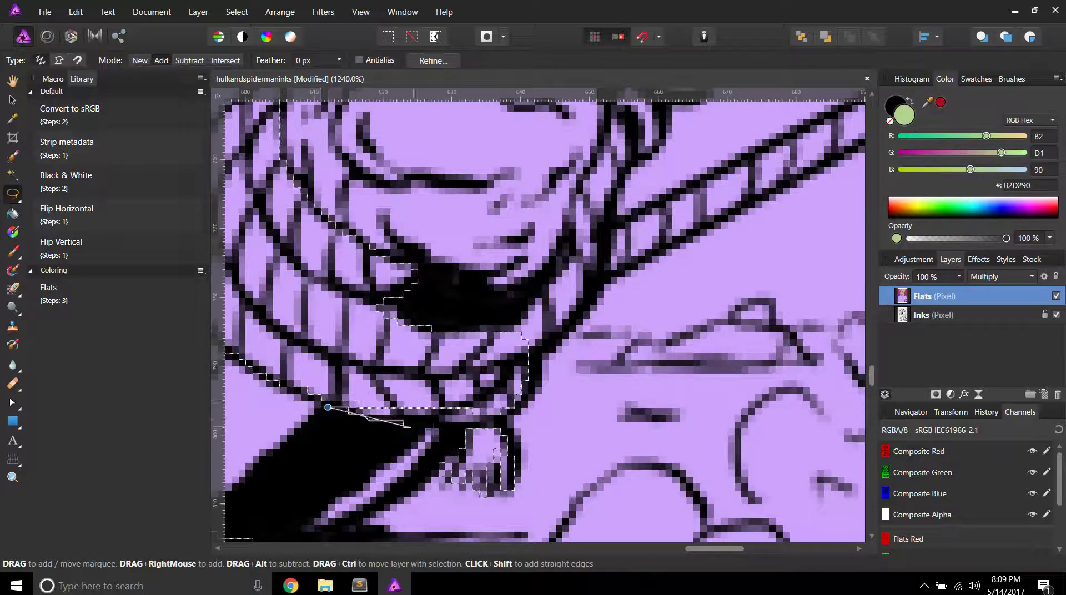
left_click_drag(409, 427, 506, 413)
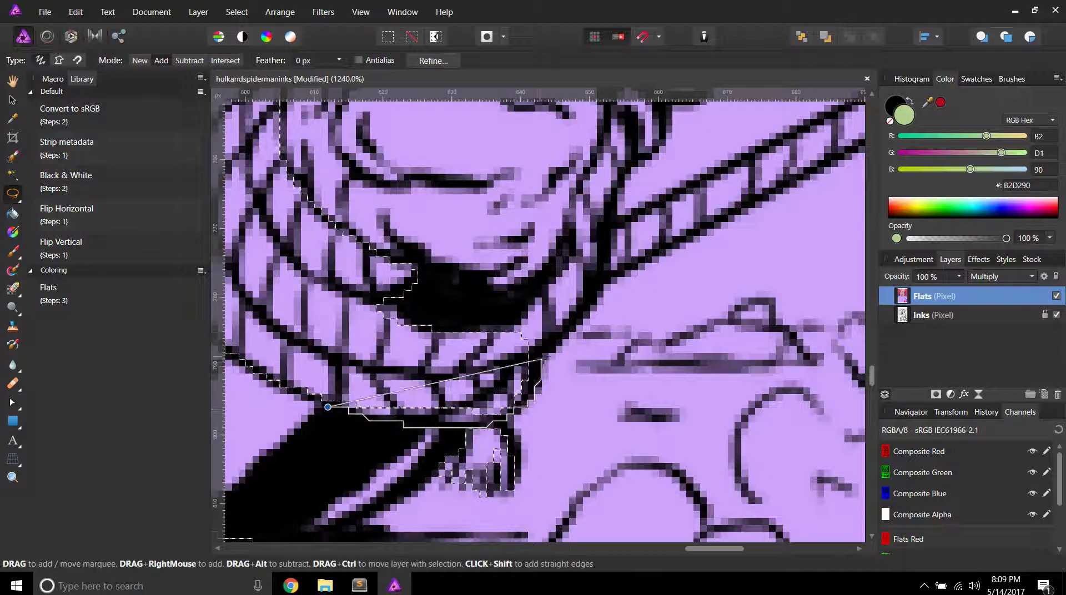
mouse_move(543, 358)
left_mouse_down()
mouse_move(590, 304)
mouse_move(589, 270)
mouse_move(539, 306)
mouse_move(465, 329)
left_mouse_up()
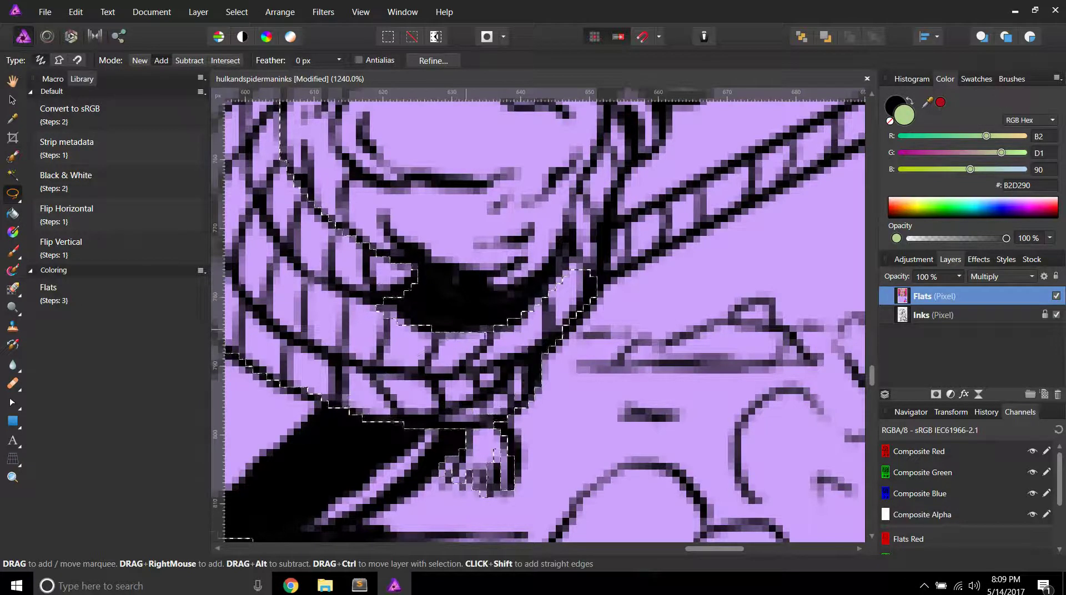
Step: Add the rope strand rising along the outer side of Hulk's fist, with the loose knot end sticking out, to the selection
scroll(484, 335, "down", 3)
scroll(583, 302, "up", 3)
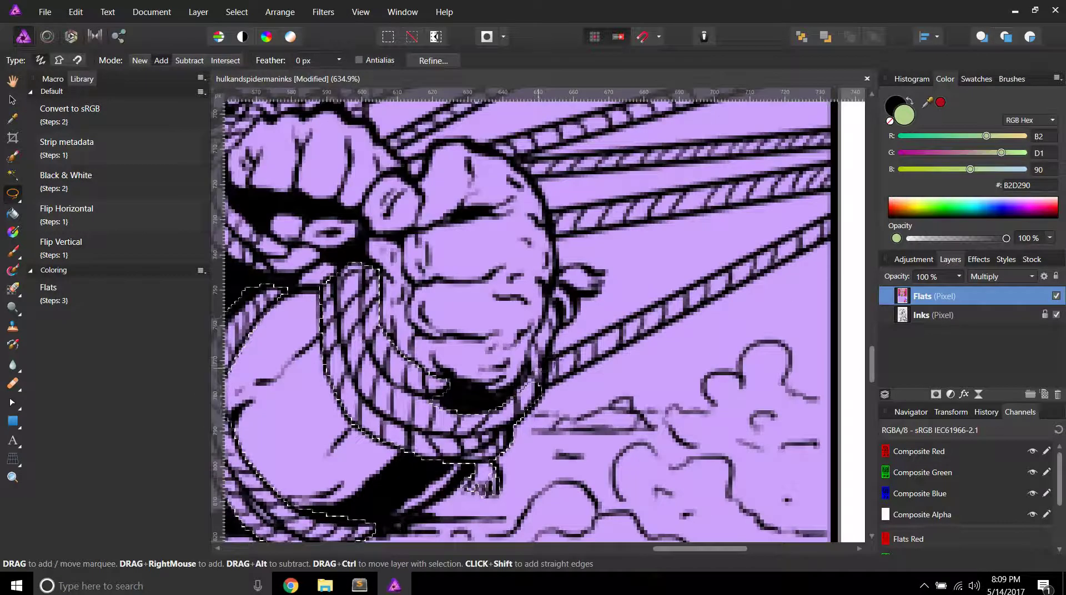
scroll(553, 351, "up", 3)
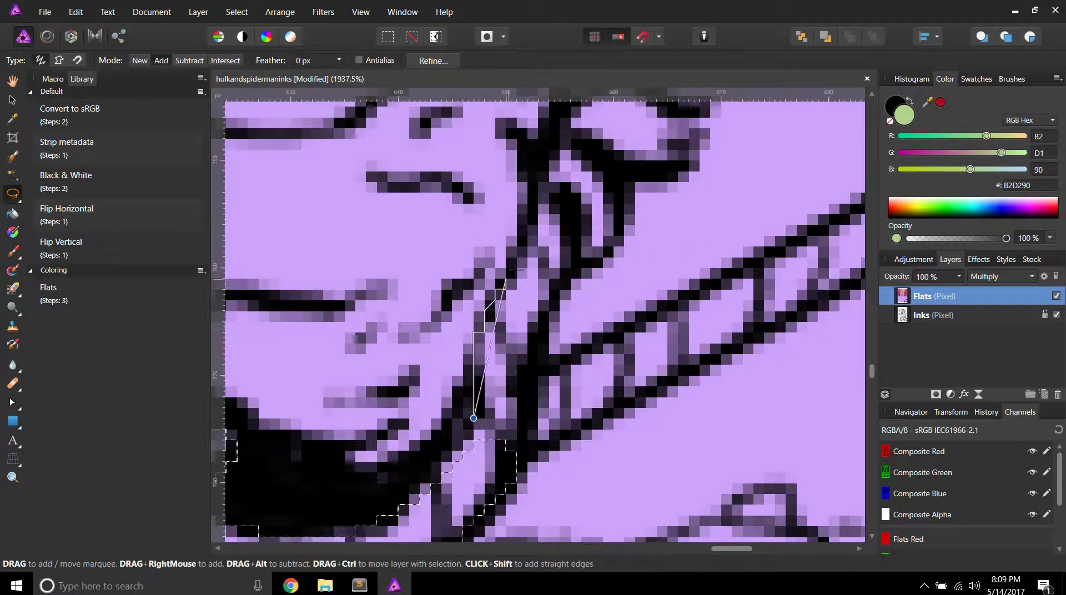
mouse_move(517, 271)
left_mouse_down()
mouse_move(542, 161)
mouse_move(571, 105)
mouse_move(618, 85)
mouse_move(685, 99)
mouse_move(709, 129)
mouse_move(705, 149)
mouse_move(681, 182)
mouse_move(612, 192)
mouse_move(614, 251)
mouse_move(581, 267)
mouse_move(537, 345)
left_mouse_up()
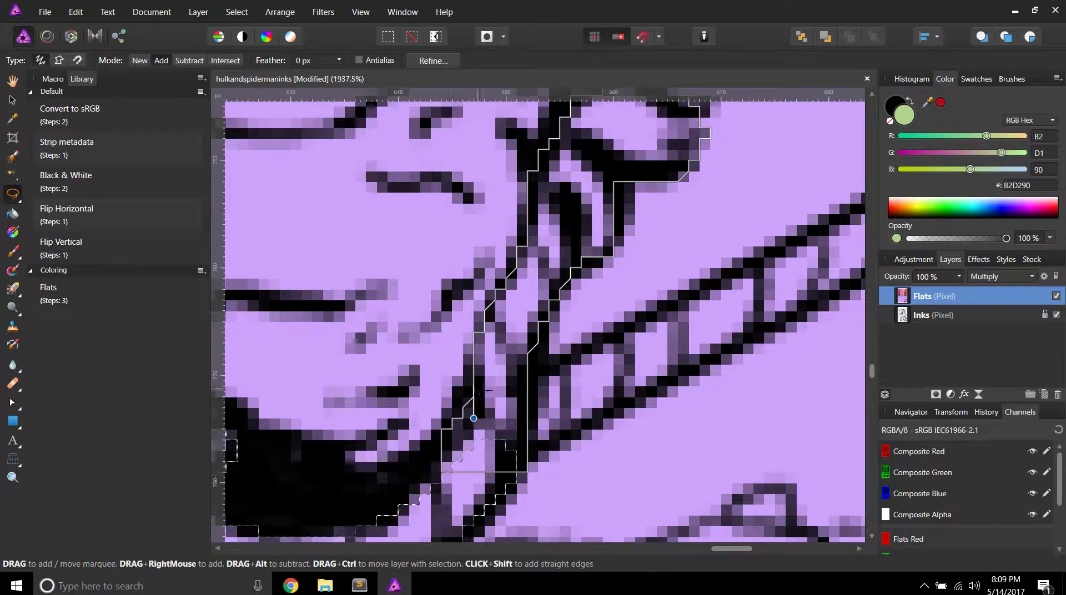
left_click_drag(481, 390, 483, 390)
Step: Add the lowest taut rope, running from Hulk's fist up to the panel's side border, to the selection
scroll(501, 386, "down", 4)
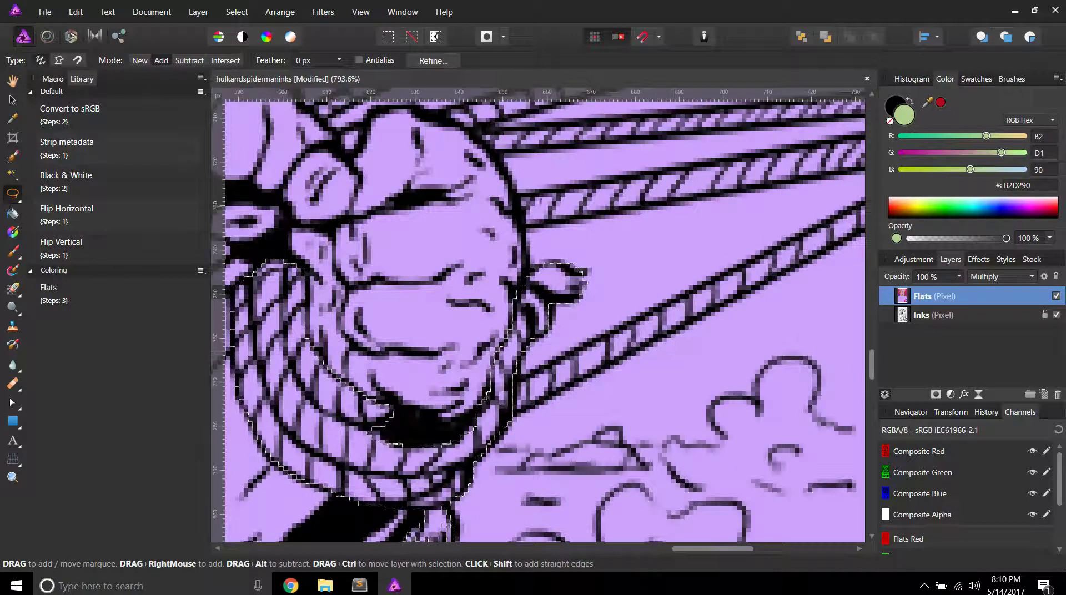
scroll(541, 201, "down", 3)
scroll(611, 278, "up", 3)
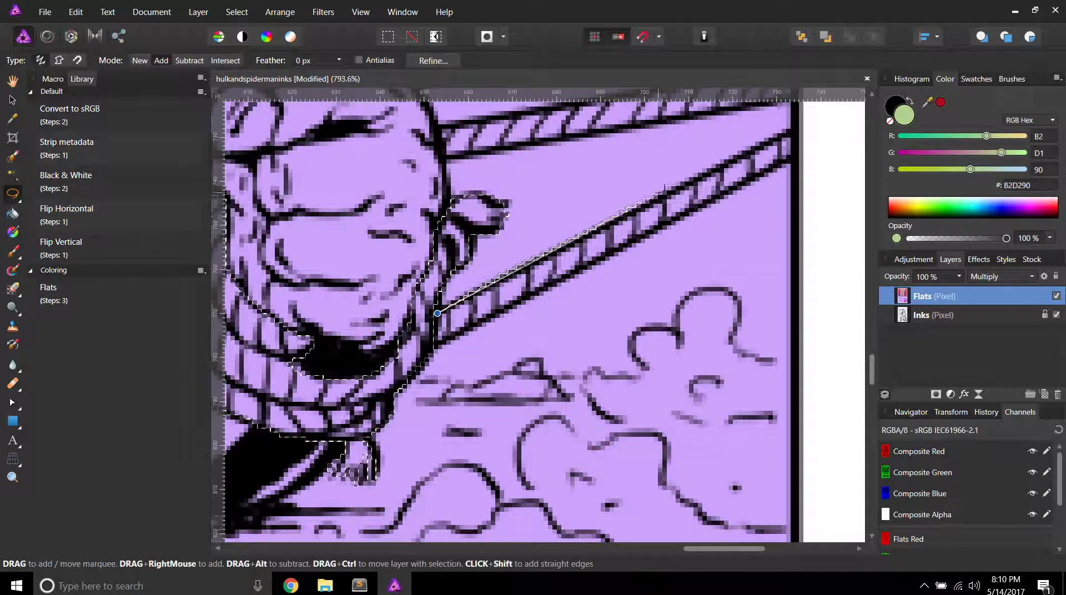
mouse_move(717, 161)
left_mouse_down()
mouse_move(781, 136)
mouse_move(803, 141)
mouse_move(752, 189)
left_mouse_up()
left_click_drag(642, 246, 548, 293)
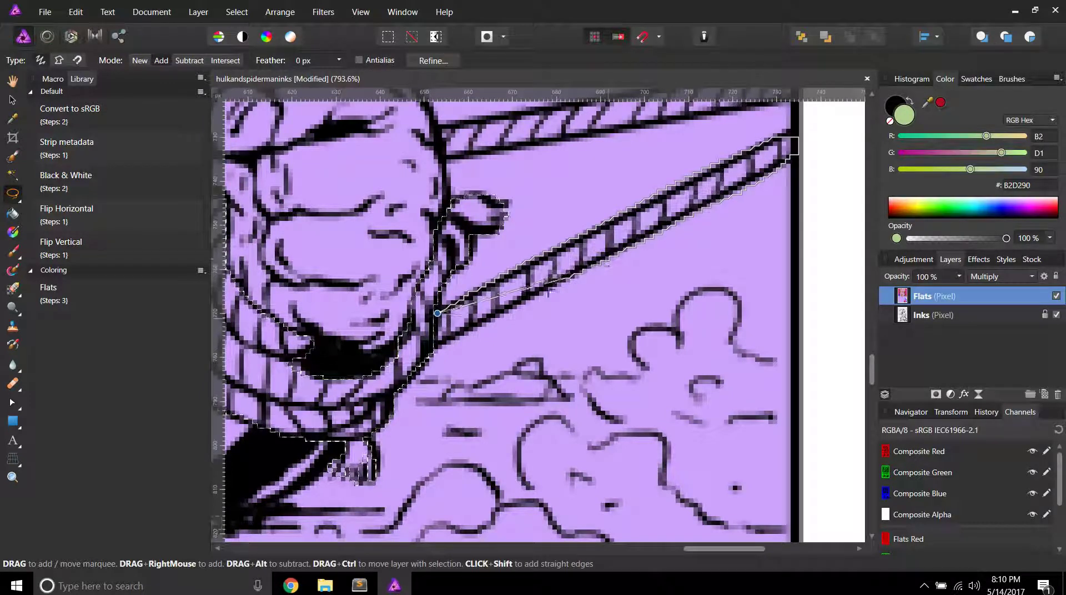
left_click_drag(469, 319, 408, 352)
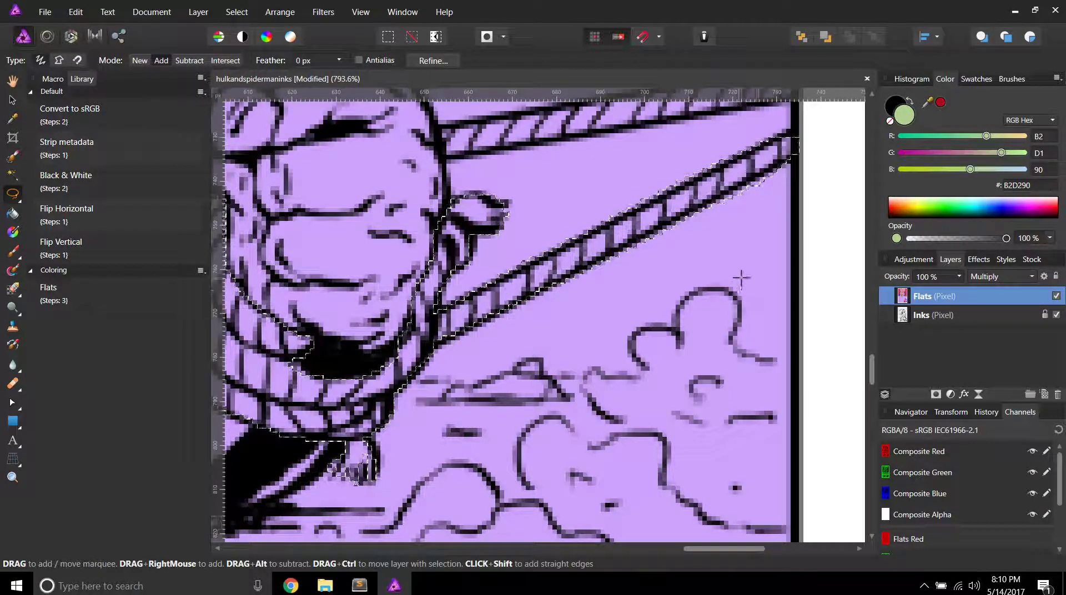
Step: Extend the selection along the lower edge of that lowest taut rope to take in the missed edge pixels
scroll(739, 276, "up", 4)
scroll(545, 219, "down", 1)
scroll(516, 214, "down", 4)
scroll(428, 192, "up", 1)
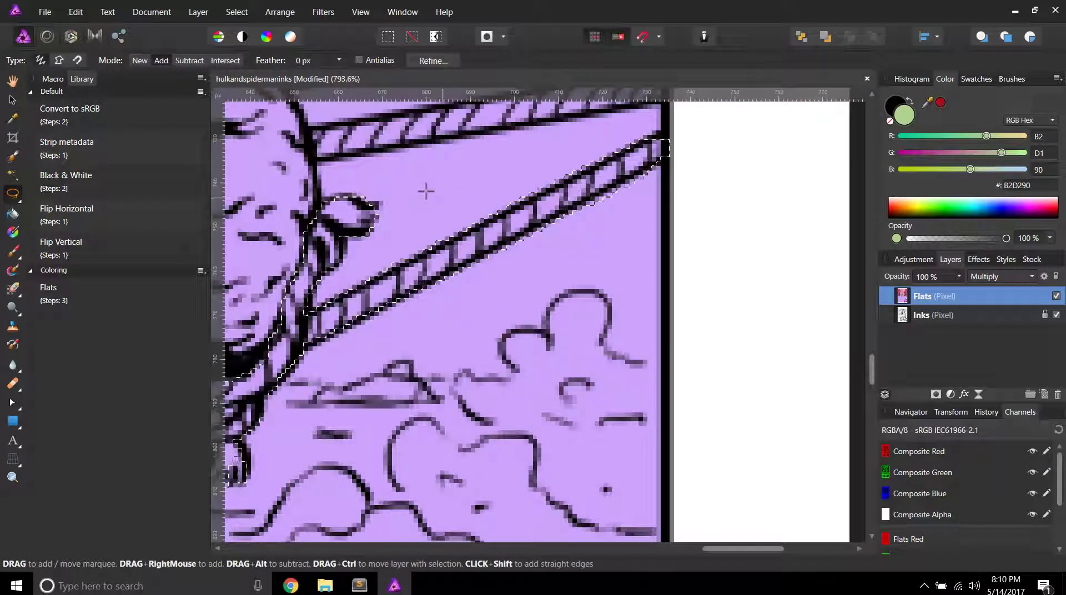
scroll(426, 190, "up", 2)
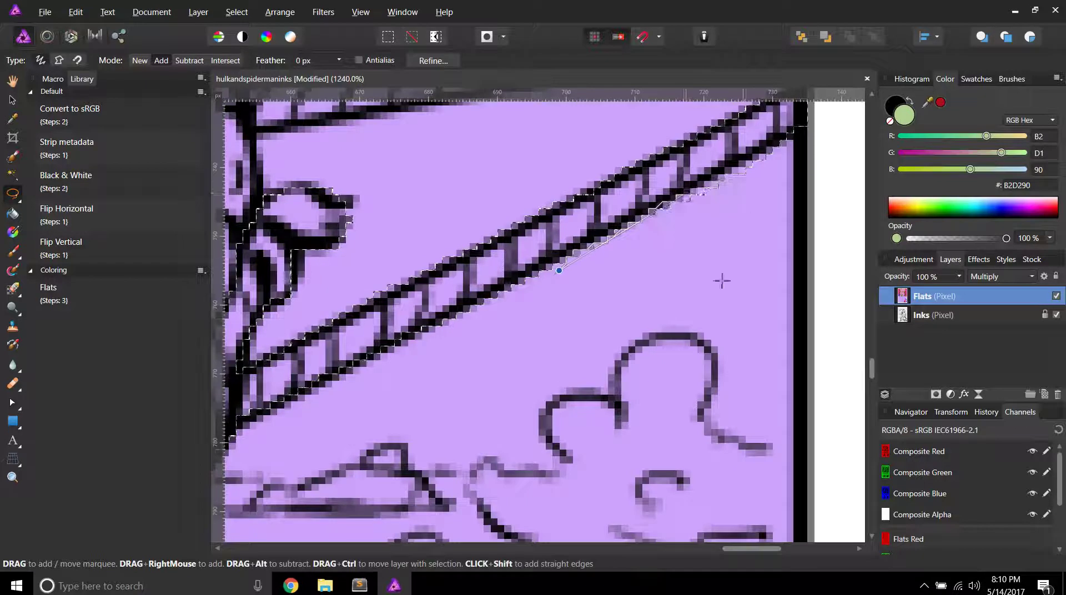
key("Return")
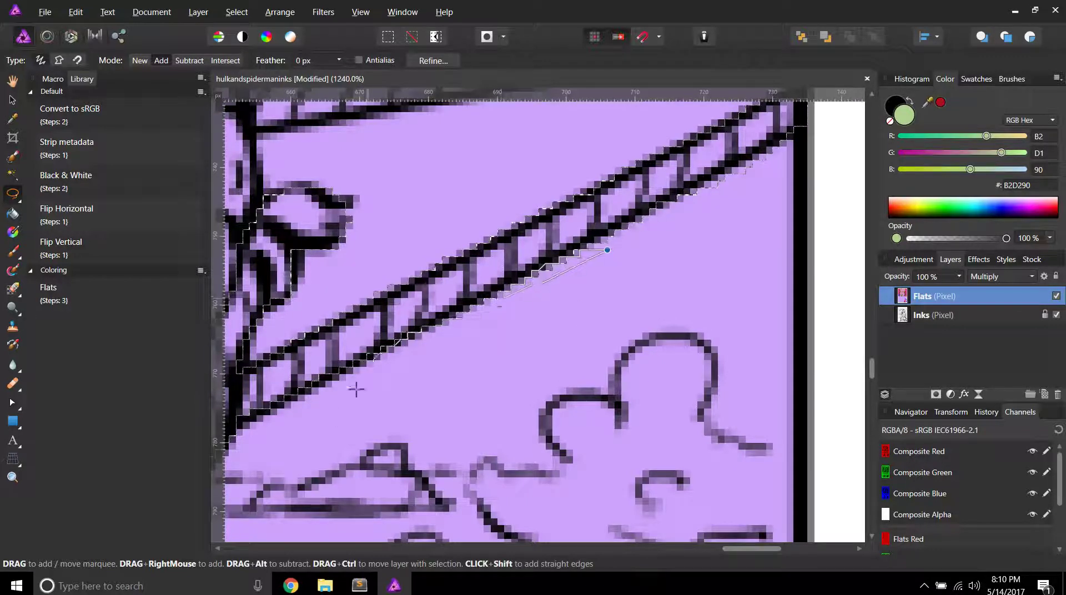
Step: Add the next two taut ropes above it, from the fist to the side border, including the upper edge of the thinner one
scroll(342, 247, "down", 4)
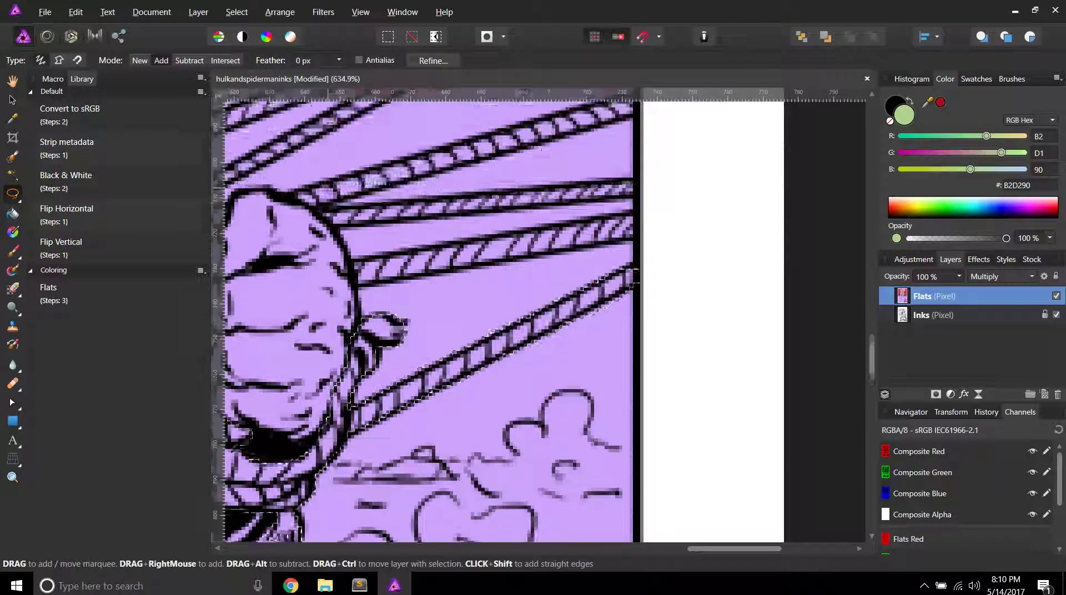
mouse_move(350, 366)
left_mouse_down()
mouse_move(363, 398)
mouse_move(394, 383)
left_mouse_up()
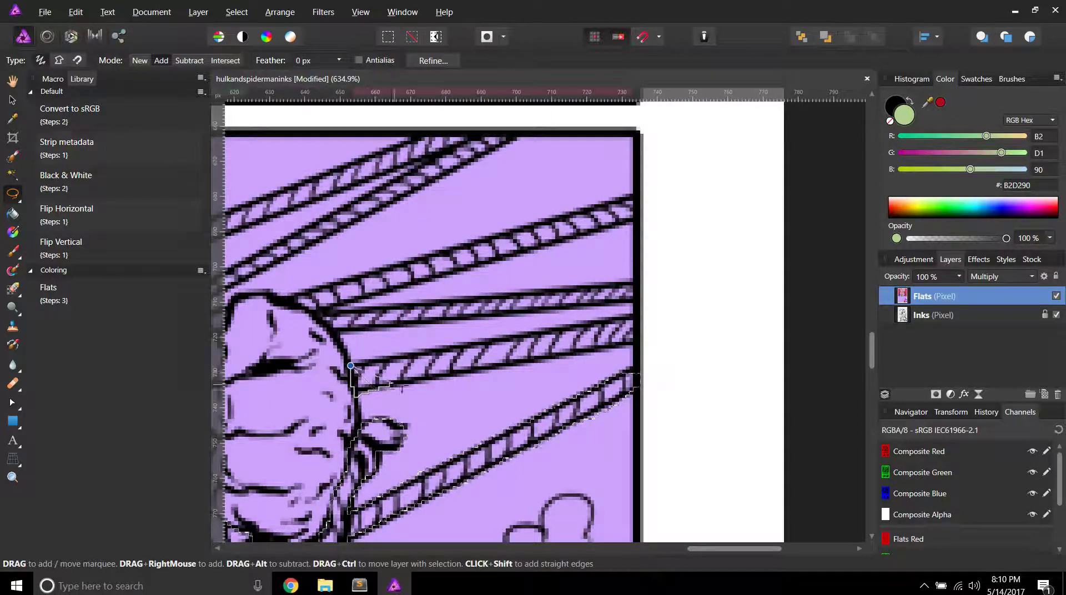
mouse_move(470, 378)
left_mouse_down()
mouse_move(612, 351)
mouse_move(641, 336)
mouse_move(639, 313)
left_mouse_up()
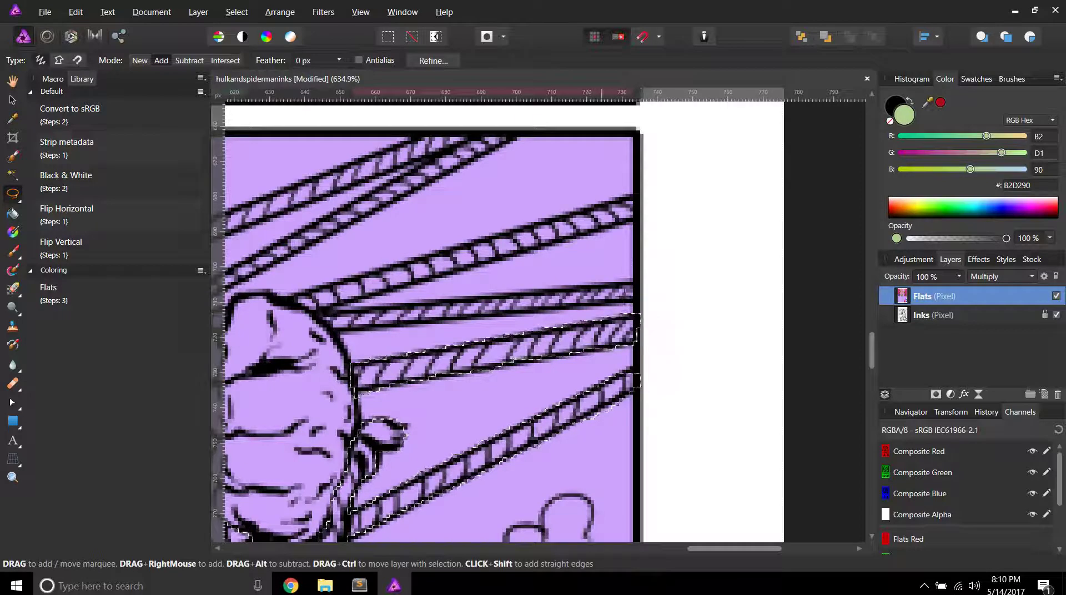
mouse_move(639, 300)
left_mouse_down()
mouse_move(427, 329)
mouse_move(350, 329)
mouse_move(312, 316)
left_mouse_up()
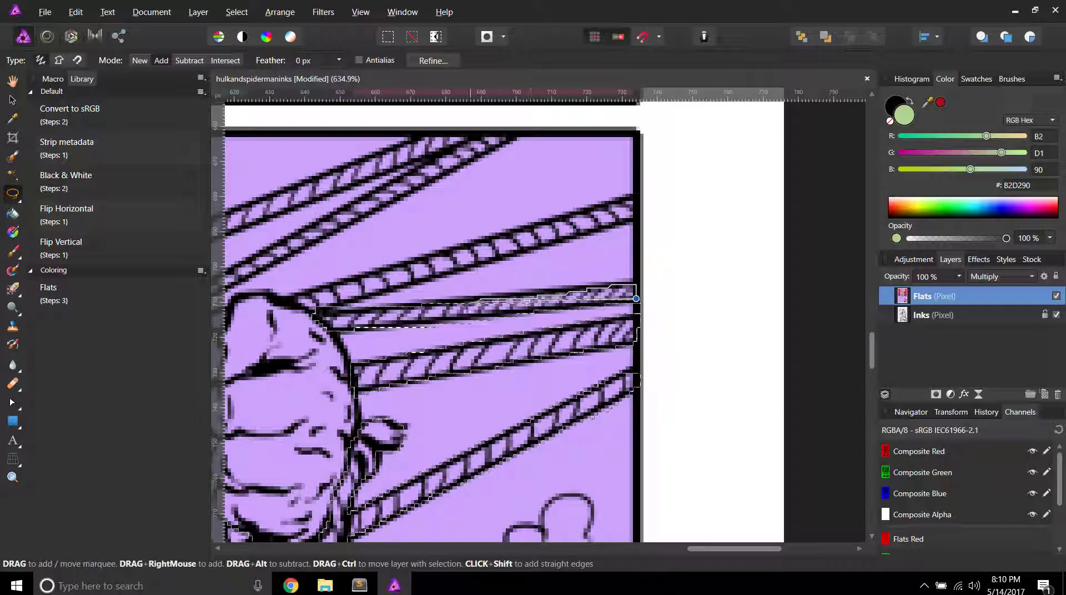
scroll(391, 316, "up", 4)
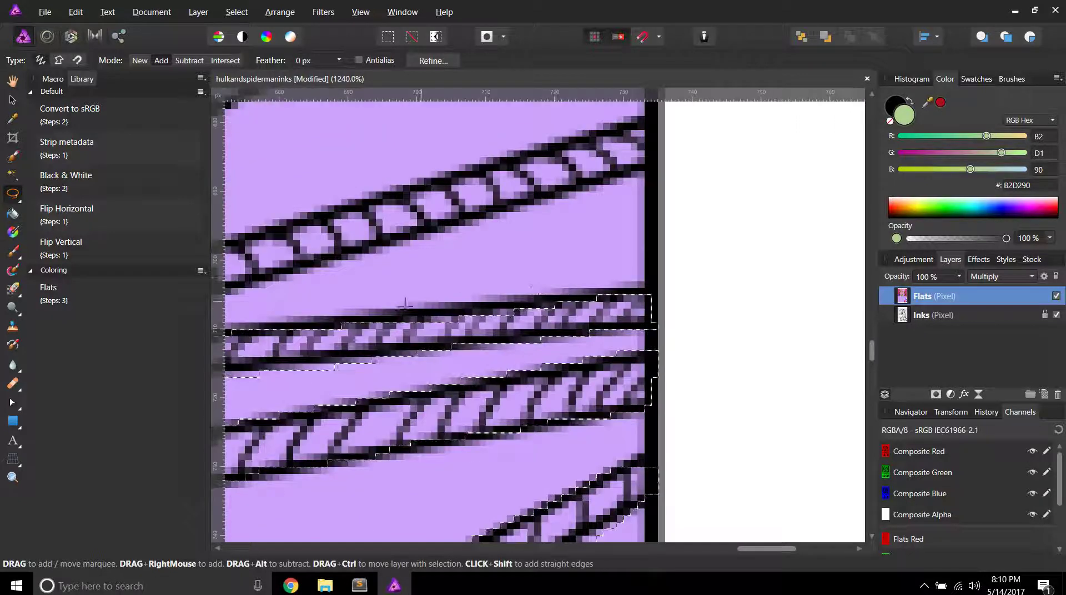
mouse_move(351, 321)
left_mouse_down()
mouse_move(456, 303)
mouse_move(594, 298)
mouse_move(603, 311)
left_mouse_up()
Step: Add the thicker taut rope rising from the top of the nearer fist to the side border to the selection
scroll(602, 310, "down", 4)
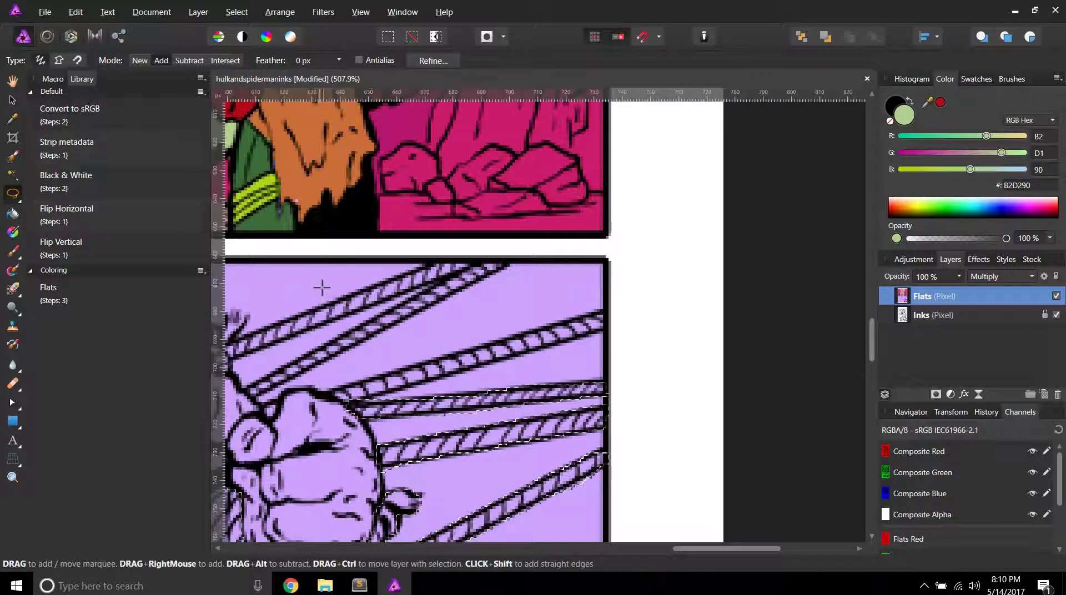
scroll(407, 354, "left", 4)
scroll(503, 317, "down", 2)
scroll(504, 313, "up", 4)
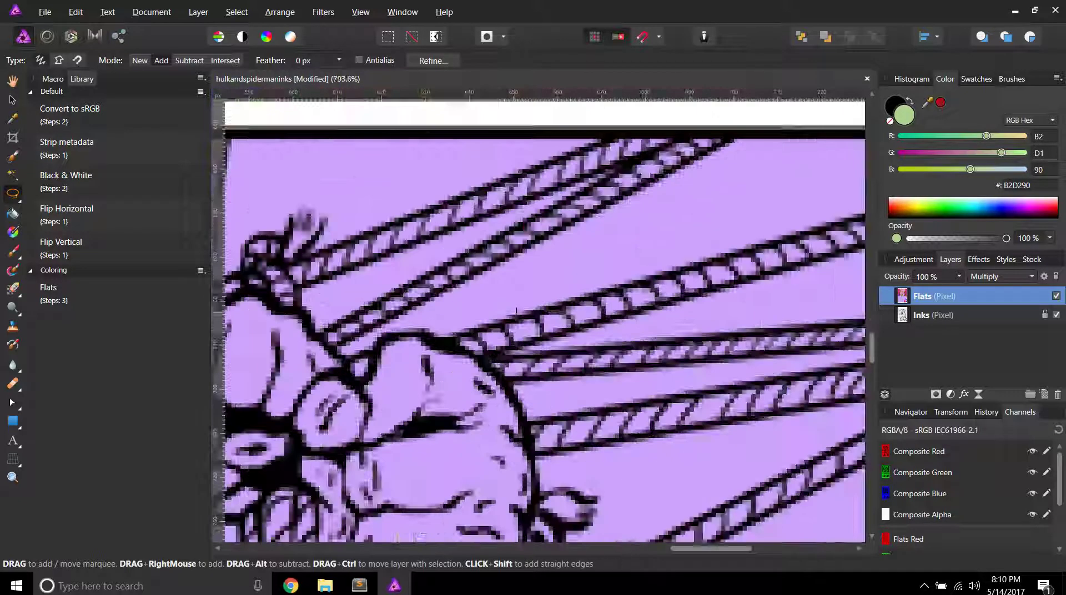
left_click_drag(466, 380, 440, 368)
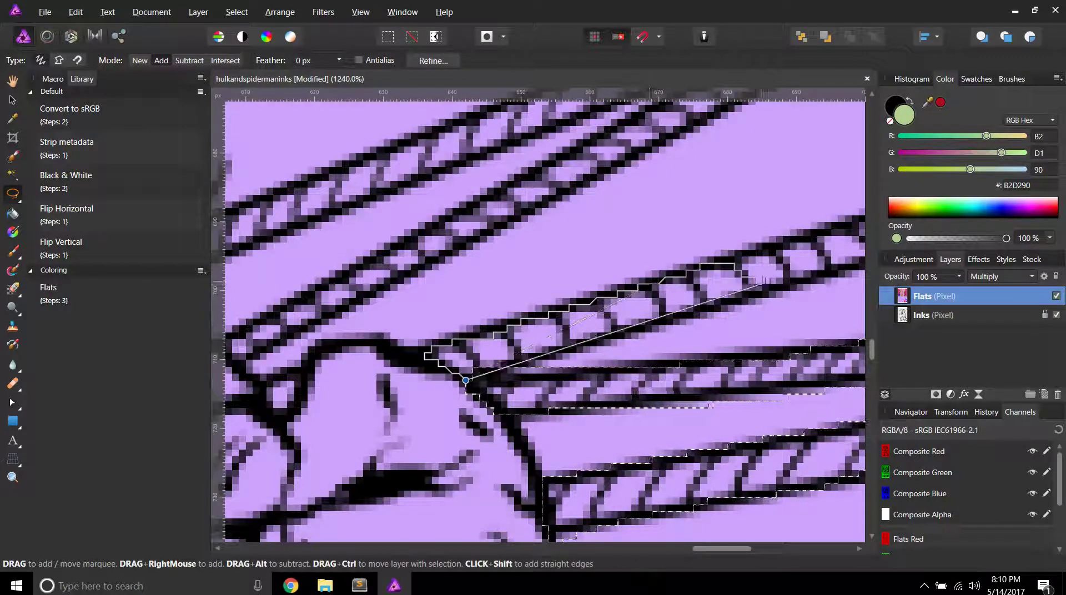
scroll(763, 280, "down", 4)
scroll(755, 261, "up", 3)
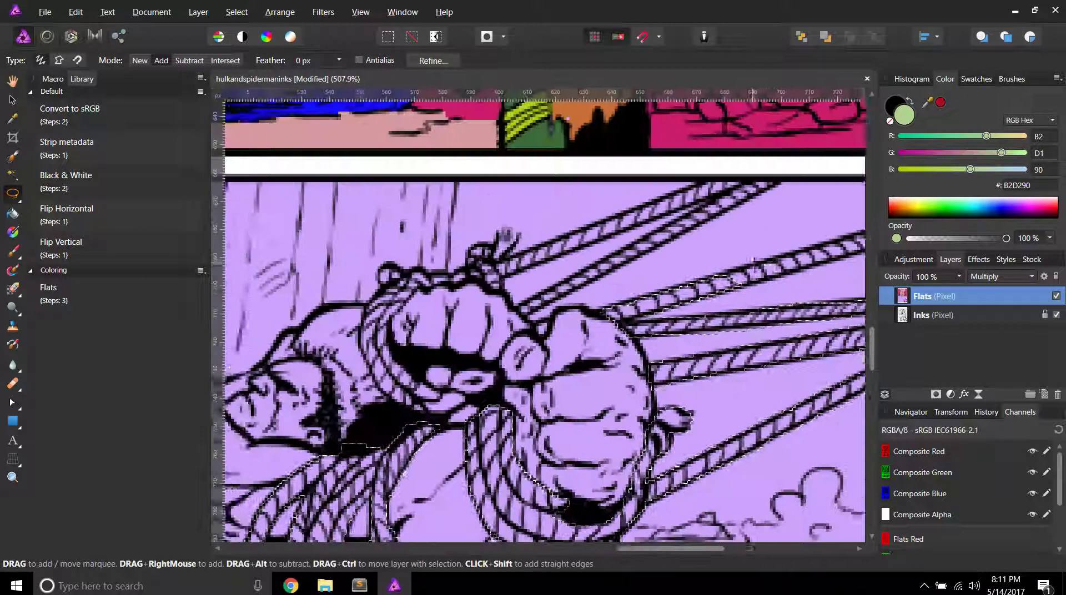
scroll(752, 258, "right", 3)
scroll(744, 231, "up", 3)
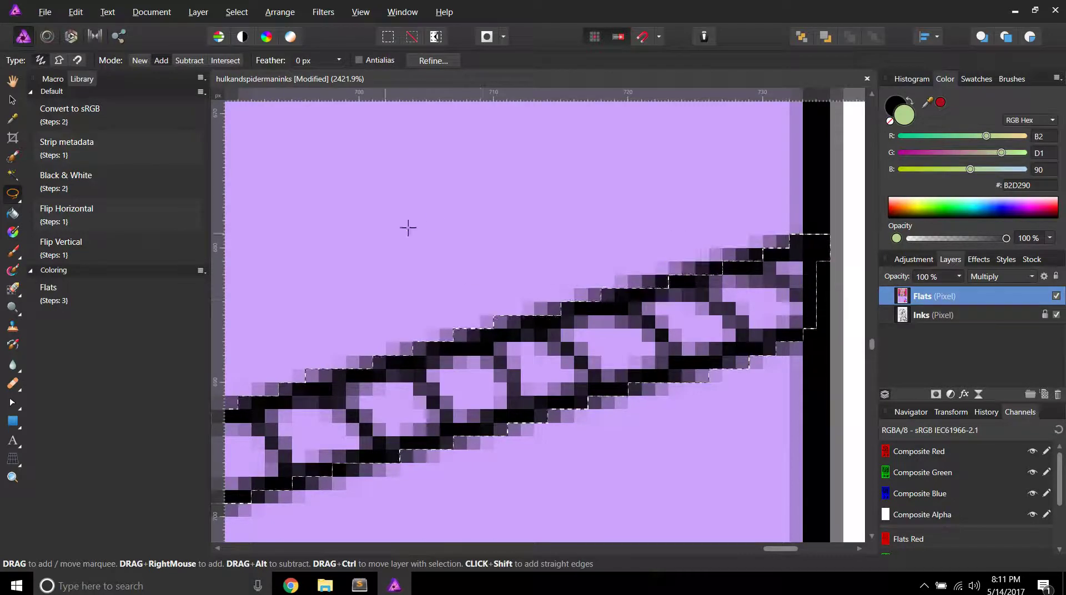
Step: Add the two uppermost taut ropes, running from the farther fist to the panel's upper border, to the selection
scroll(411, 224, "down", 5)
scroll(411, 224, "left", 10)
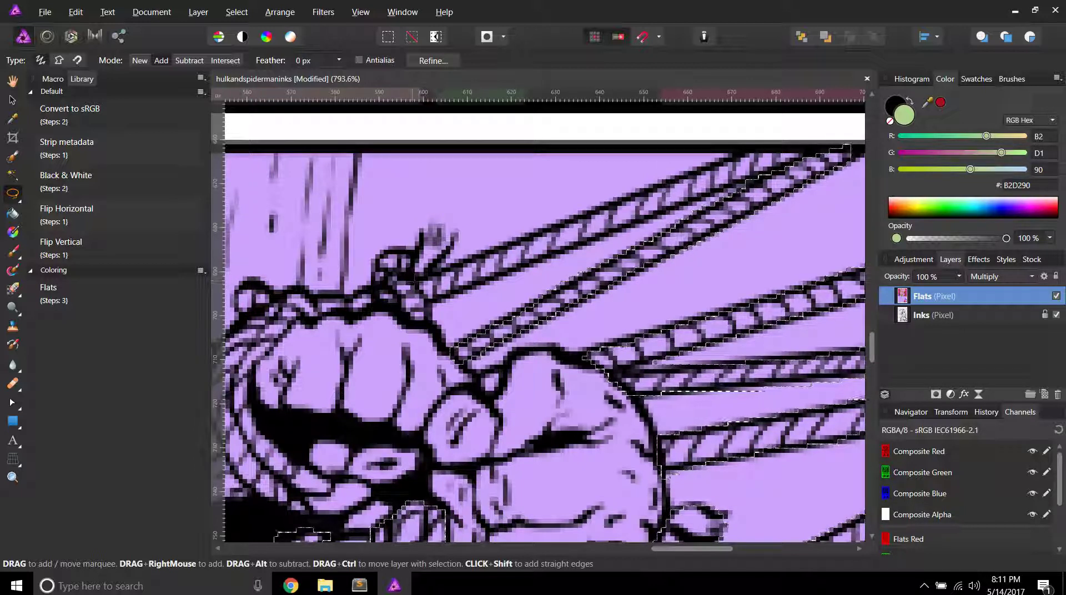
mouse_move(414, 280)
left_mouse_down()
mouse_move(426, 303)
mouse_move(466, 290)
mouse_move(747, 180)
mouse_move(756, 150)
mouse_move(796, 151)
left_mouse_up()
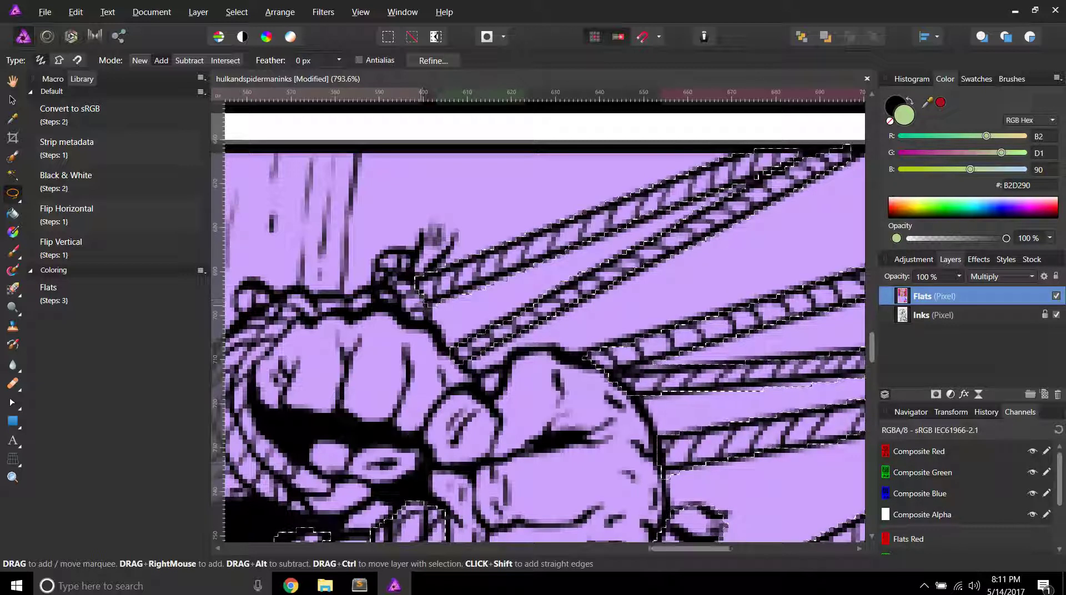
Step: Add the knot with its frayed end and the rope lying across the knuckles of the farther fist to the selection
scroll(481, 305, "left", 3)
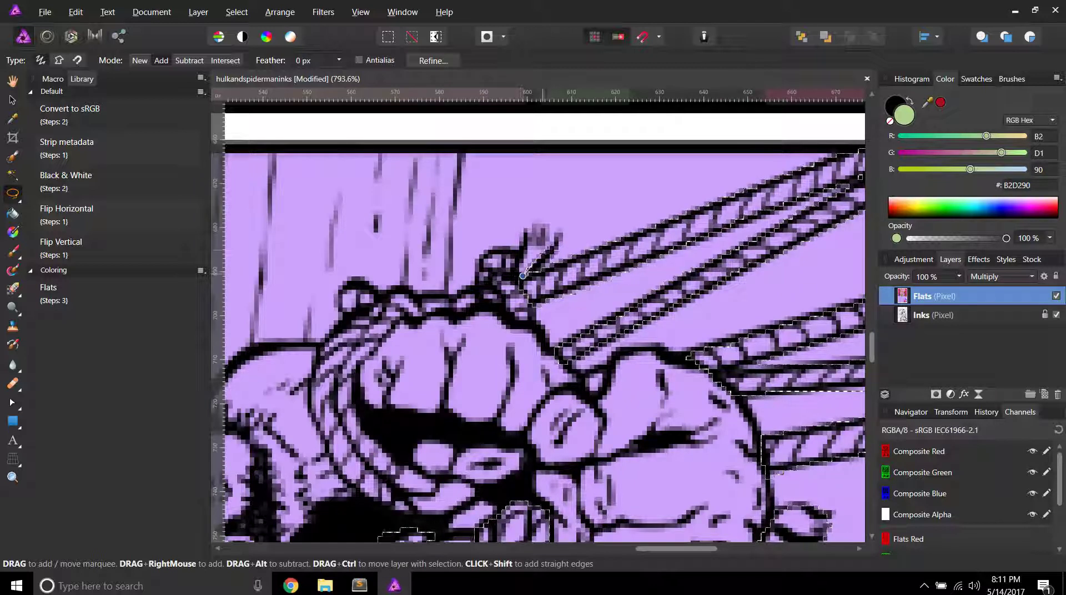
mouse_move(557, 230)
left_mouse_down()
mouse_move(540, 229)
mouse_move(530, 250)
mouse_move(505, 247)
left_mouse_up()
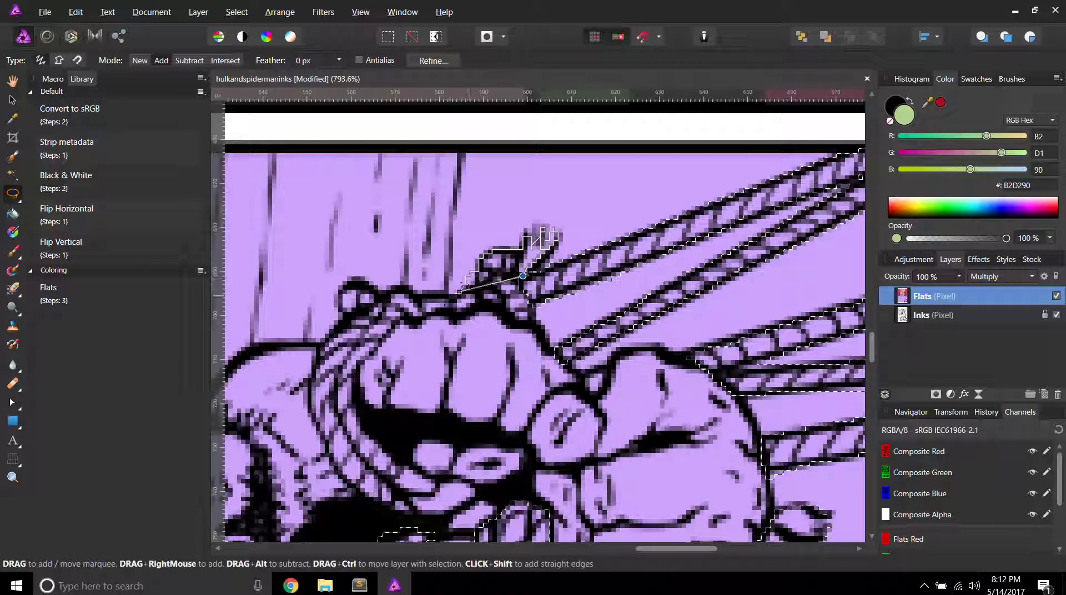
mouse_move(461, 290)
left_mouse_down()
mouse_move(399, 300)
mouse_move(345, 276)
mouse_move(342, 319)
mouse_move(314, 364)
mouse_move(316, 402)
mouse_move(410, 320)
mouse_move(458, 321)
mouse_move(494, 304)
mouse_move(538, 317)
left_mouse_up()
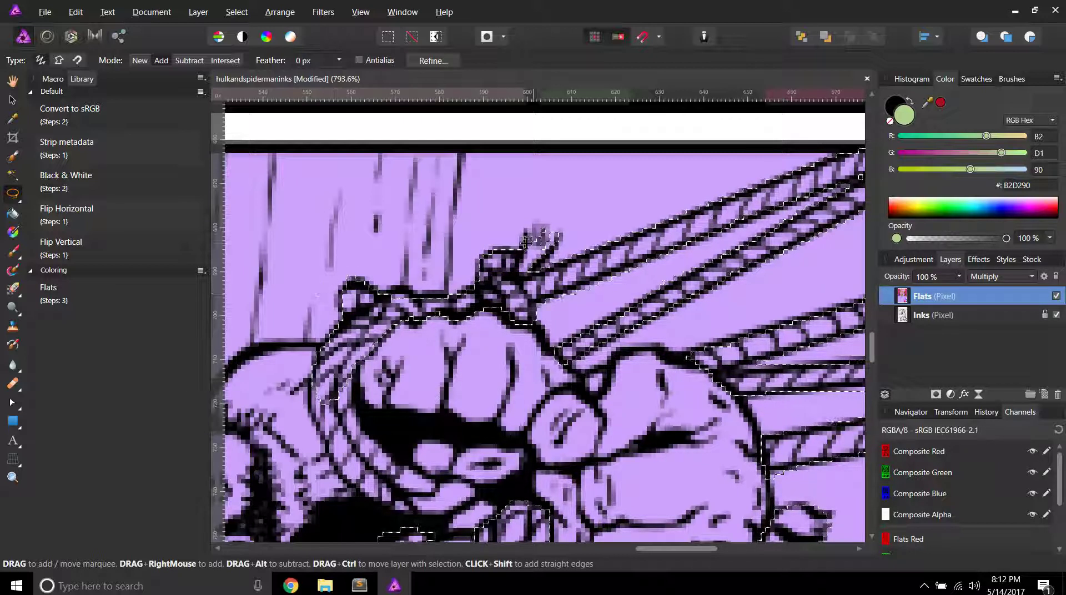
Step: Add the rope coils curving down the side of the farther fist and beneath its fingers to the selection
scroll(392, 342, "down", 3)
scroll(327, 230, "up", 5)
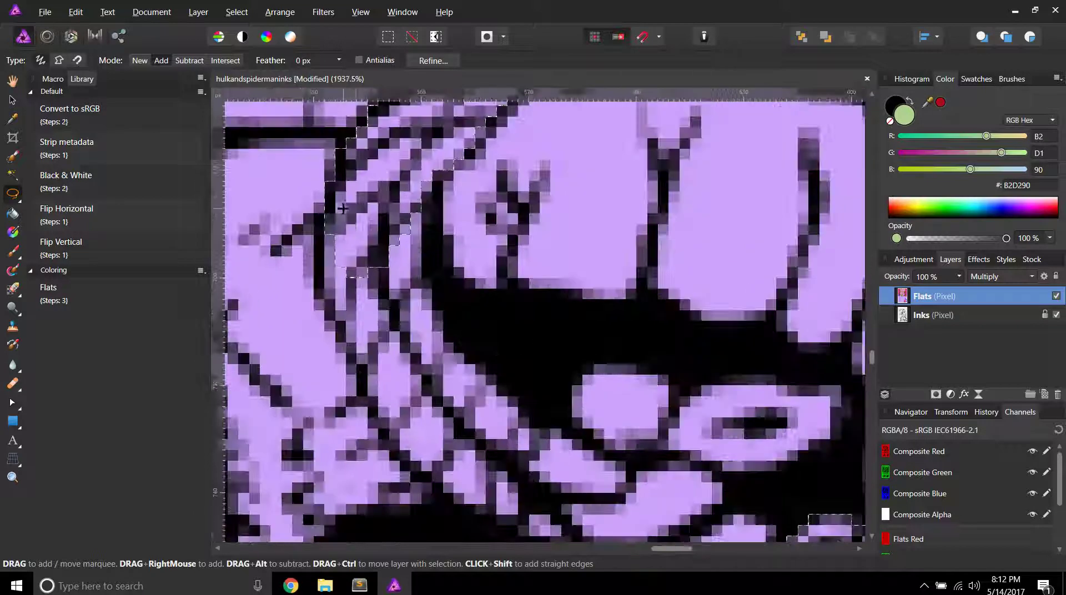
mouse_move(324, 225)
left_mouse_down()
mouse_move(366, 383)
mouse_move(491, 431)
mouse_move(421, 261)
mouse_move(422, 190)
mouse_move(328, 285)
mouse_move(337, 200)
mouse_move(391, 196)
left_mouse_up()
scroll(422, 309, "down", 2)
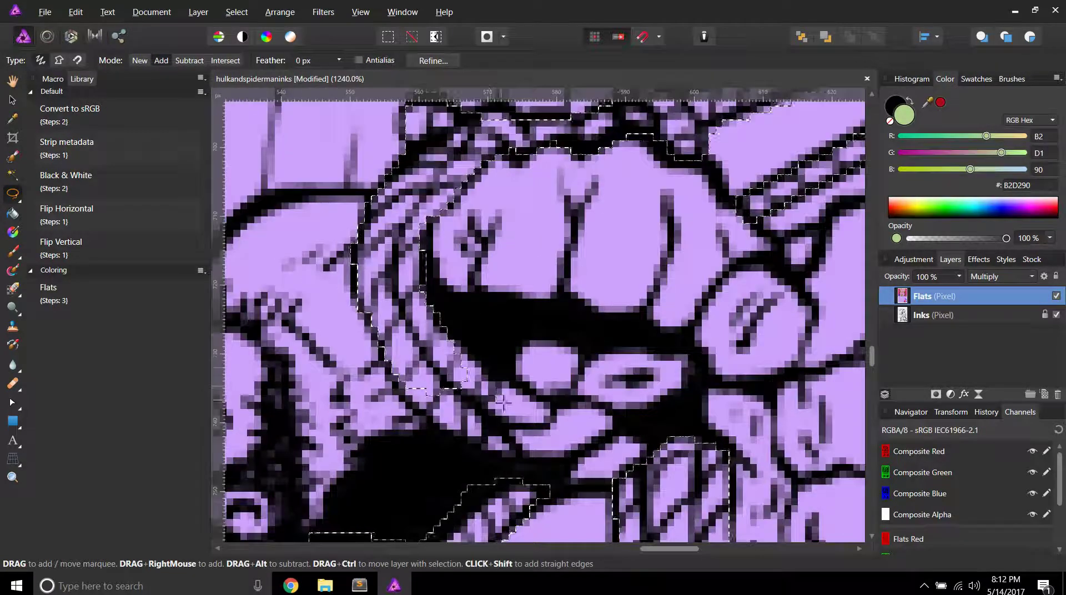
scroll(505, 408, "up", 3)
mouse_move(284, 347)
left_mouse_down()
mouse_move(434, 476)
mouse_move(527, 508)
mouse_move(637, 506)
mouse_move(699, 467)
mouse_move(719, 414)
mouse_move(488, 338)
mouse_move(466, 345)
left_mouse_up()
scroll(467, 345, "down", 3)
scroll(426, 300, "up", 3)
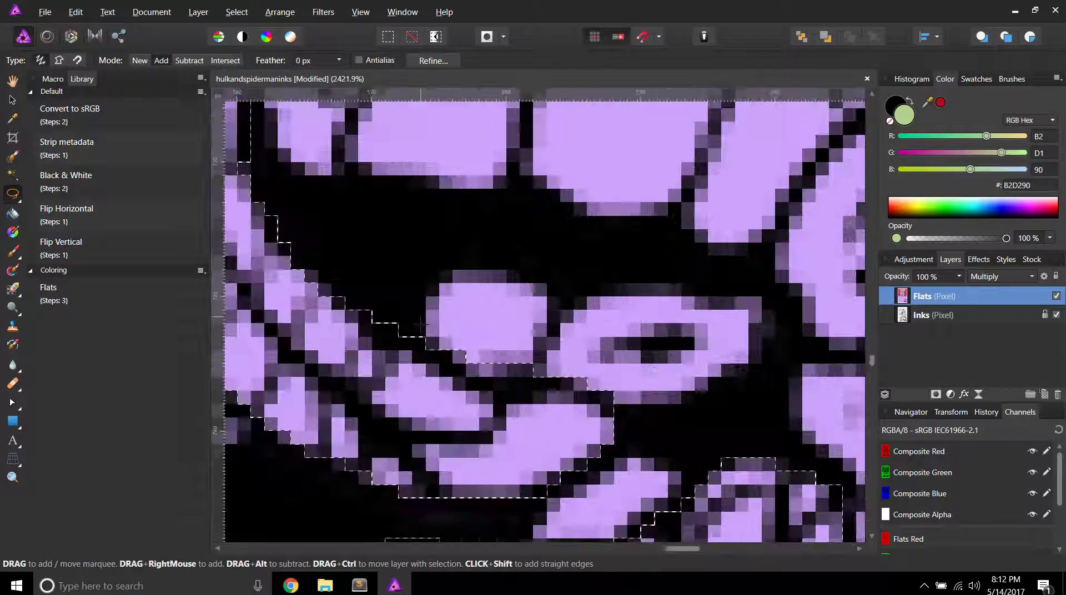
Step: Add the round and oval shapes beneath the farther fist's fingers and the segment joining the wrist coils to the selection
scroll(426, 299, "down", 3)
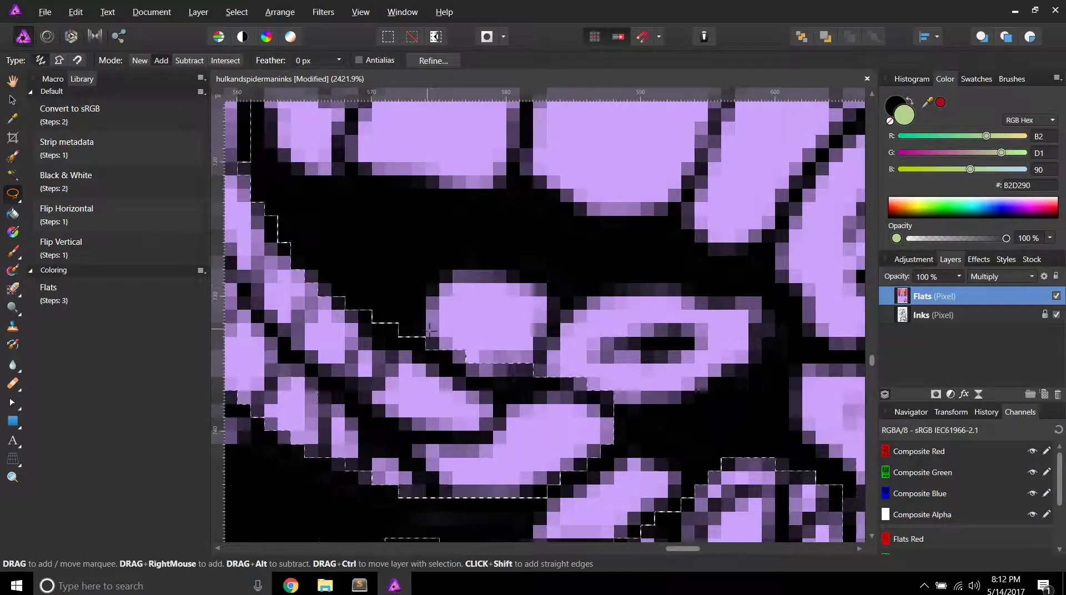
scroll(426, 300, "up", 3)
mouse_move(425, 323)
left_mouse_down()
mouse_move(438, 269)
mouse_move(478, 256)
mouse_move(533, 283)
mouse_move(708, 283)
mouse_move(778, 312)
mouse_move(738, 389)
mouse_move(647, 406)
mouse_move(567, 405)
mouse_move(421, 367)
left_mouse_up()
scroll(552, 435, "down", 3)
scroll(493, 396, "up", 4)
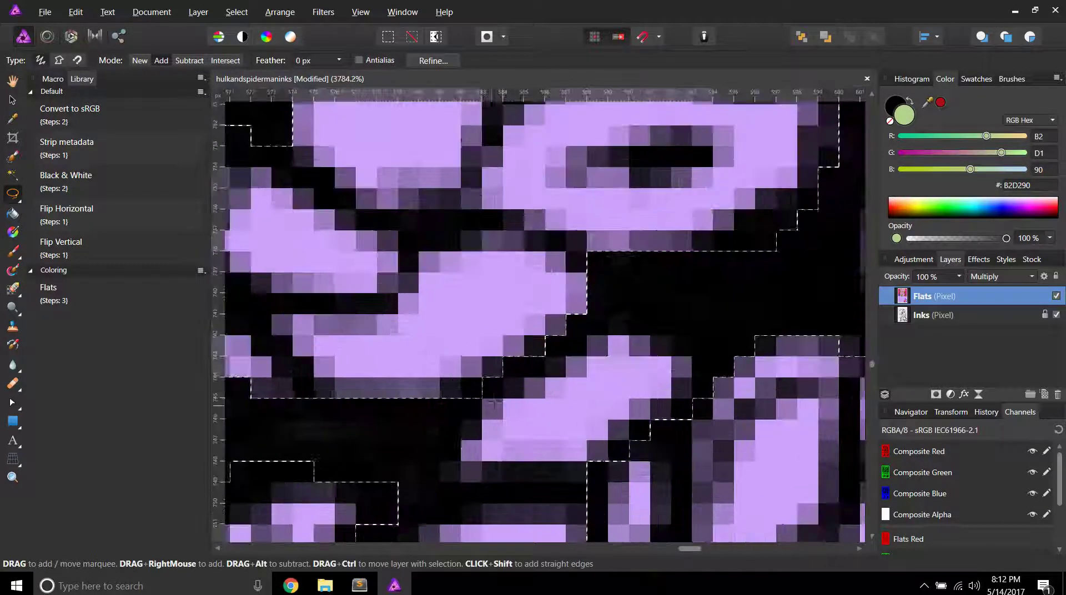
mouse_move(481, 397)
left_mouse_down()
mouse_move(457, 422)
mouse_move(440, 461)
mouse_move(476, 504)
mouse_move(576, 494)
mouse_move(691, 399)
left_mouse_up()
Step: Look over the finished rope selection in the Hulk panel and the already coloured panel above it
scroll(602, 305, "down", 6)
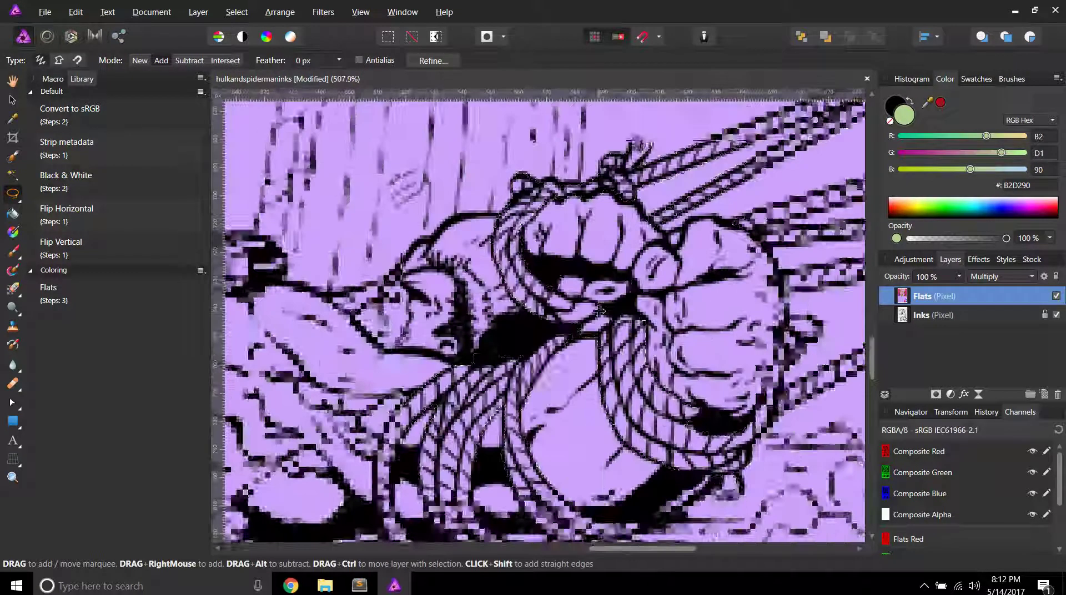
scroll(571, 383, "down", 3)
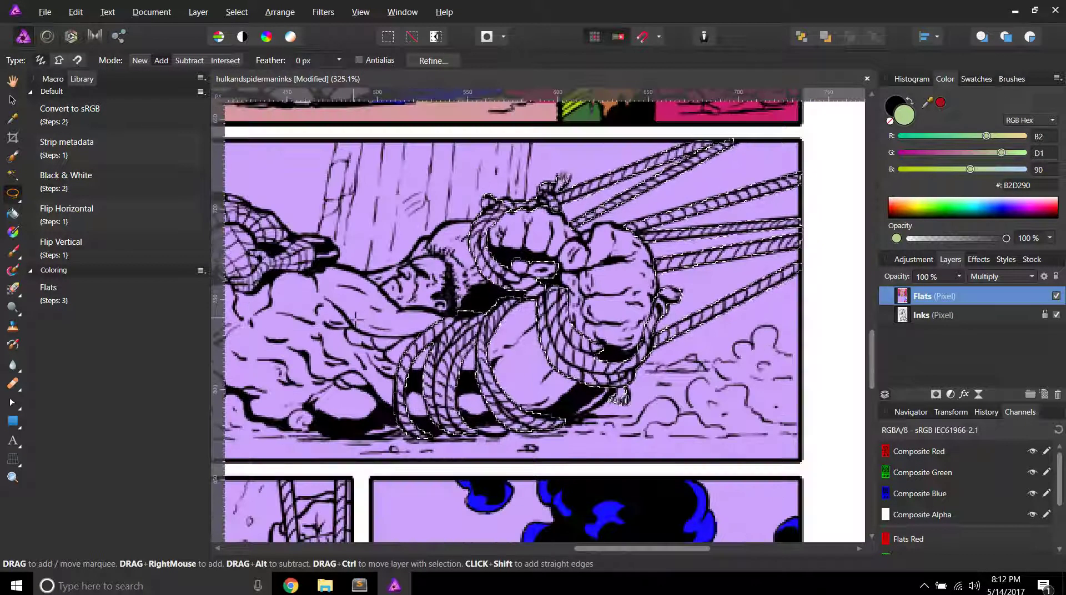
scroll(355, 318, "left", 10)
scroll(354, 319, "down", 3)
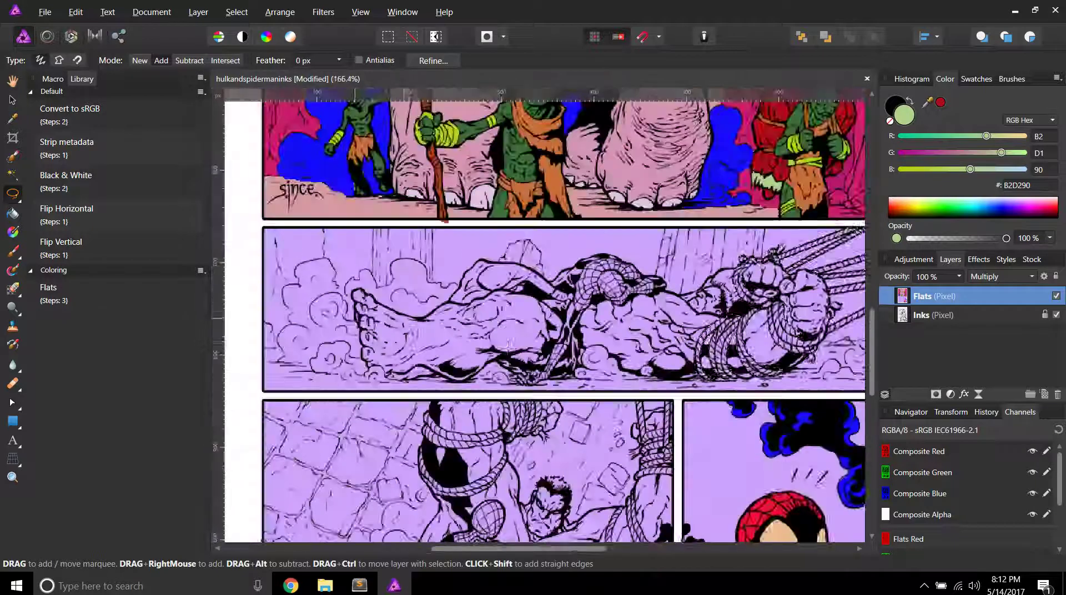
scroll(616, 312, "left", 2)
scroll(618, 311, "down", 6)
scroll(707, 304, "up", 6)
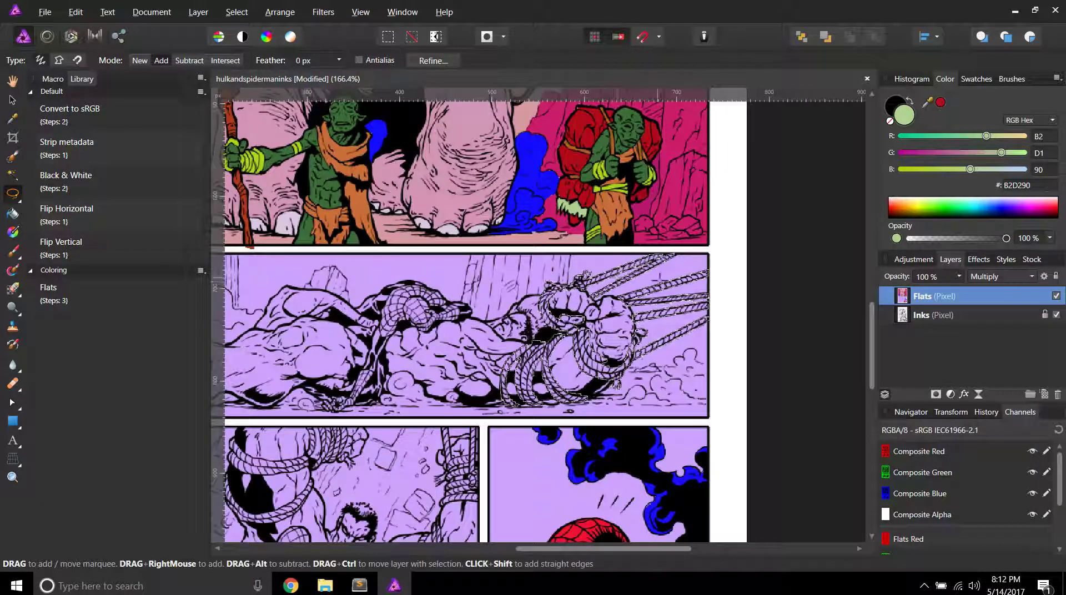
scroll(608, 257, "up", 3)
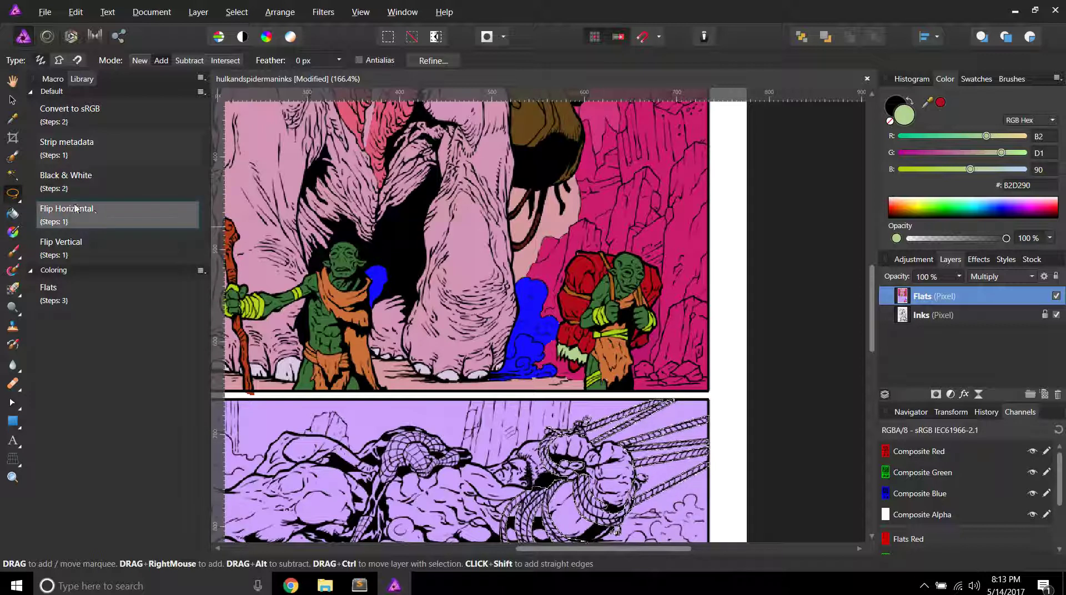
Step: Sample the dark red-brown 651E1C from the strands hanging beneath the brown sack, flood fill the selected ropes with it, and deselect
left_click(12, 118)
left_click(533, 231)
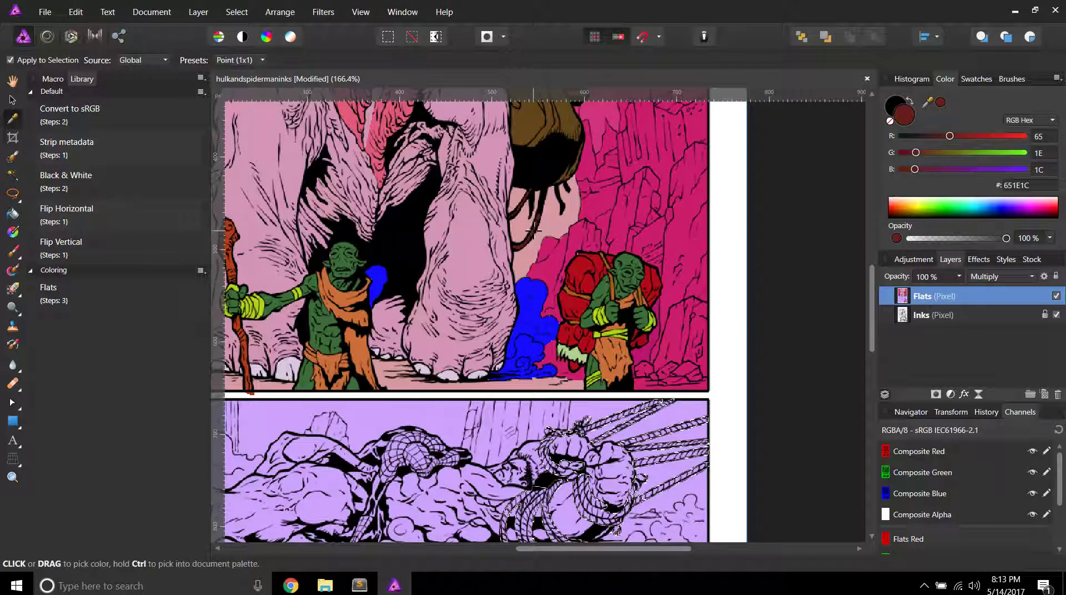
left_click(13, 214)
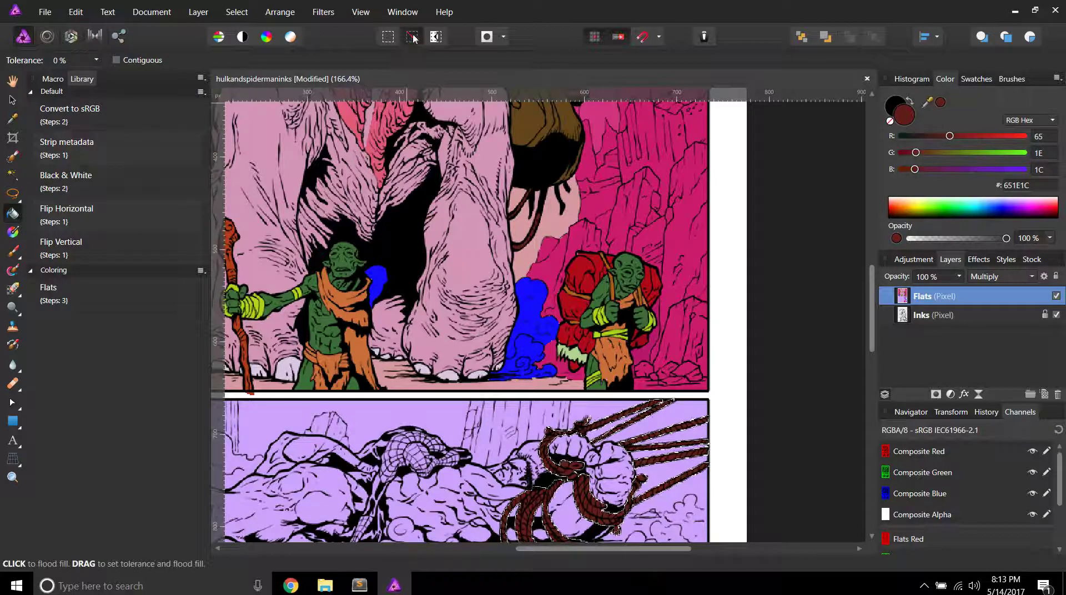
Step: Hide the Inks layer to examine the flat colour shapes on their own across the page, and show the layer again
scroll(517, 210, "up", 3)
scroll(517, 210, "down", 6)
scroll(450, 204, "up", 2)
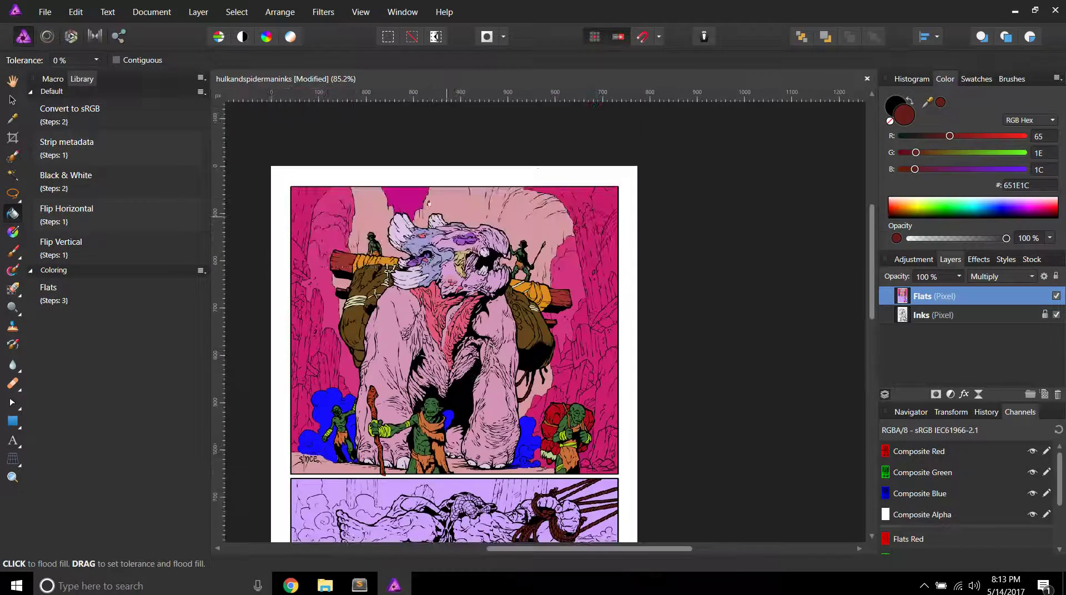
scroll(421, 211, "up", 1)
scroll(455, 278, "up", 3)
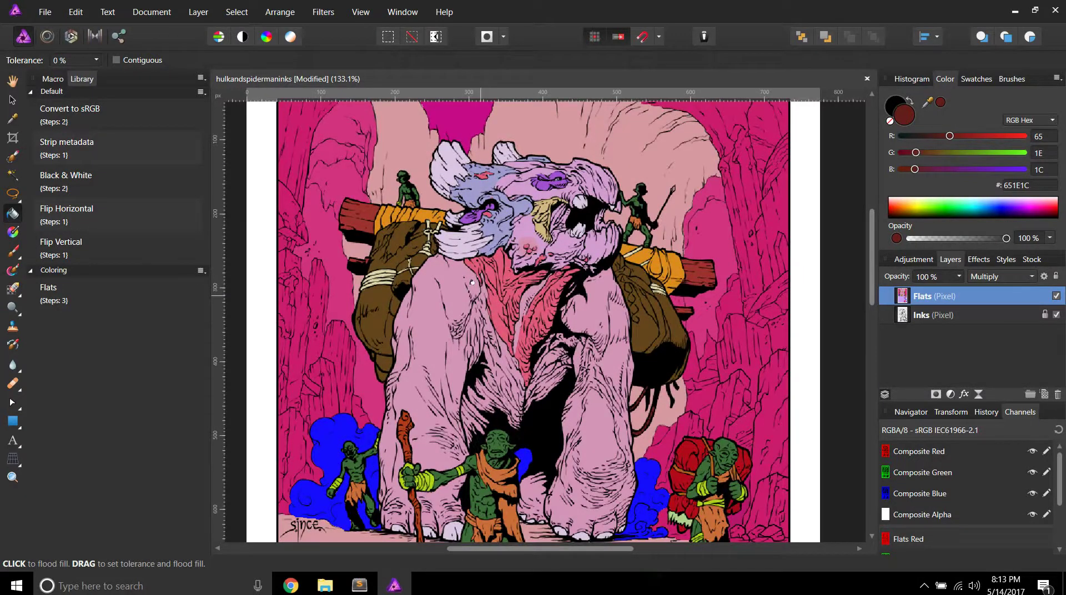
scroll(472, 282, "down", 1)
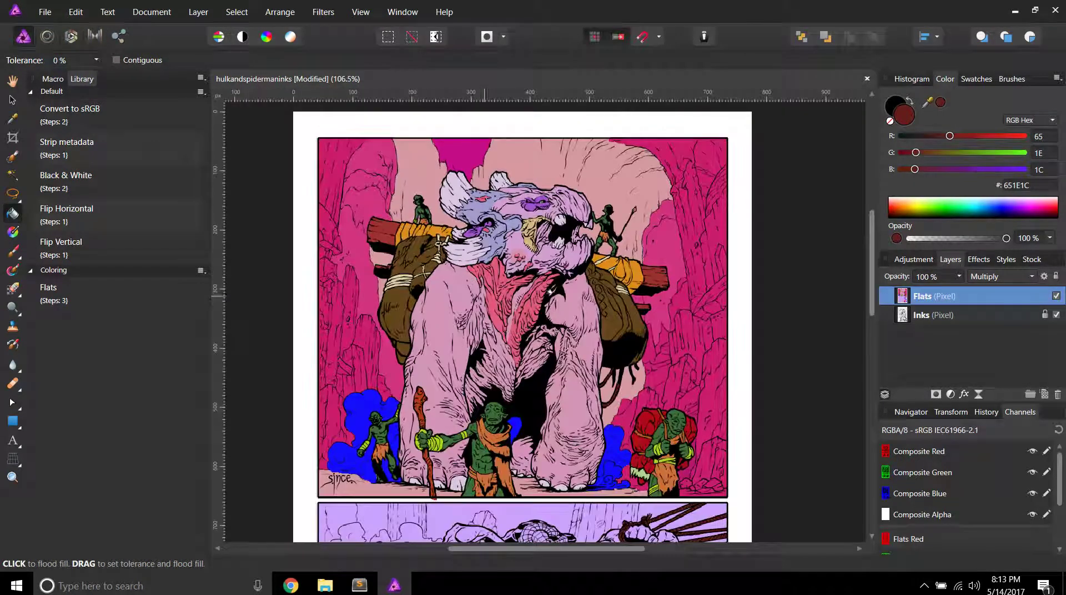
left_click(1057, 314)
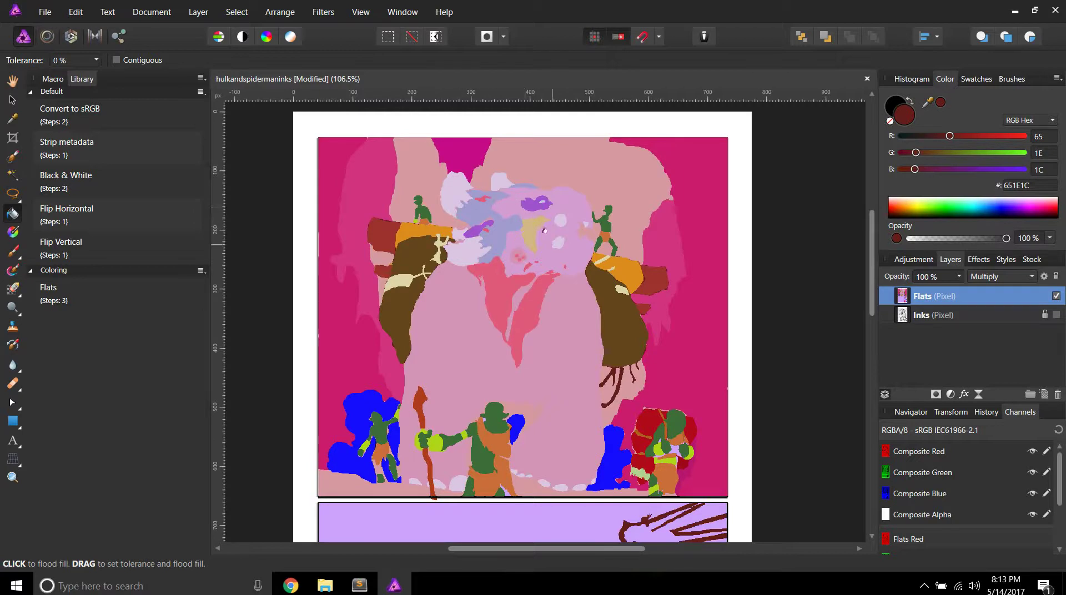
scroll(648, 399, "up", 5)
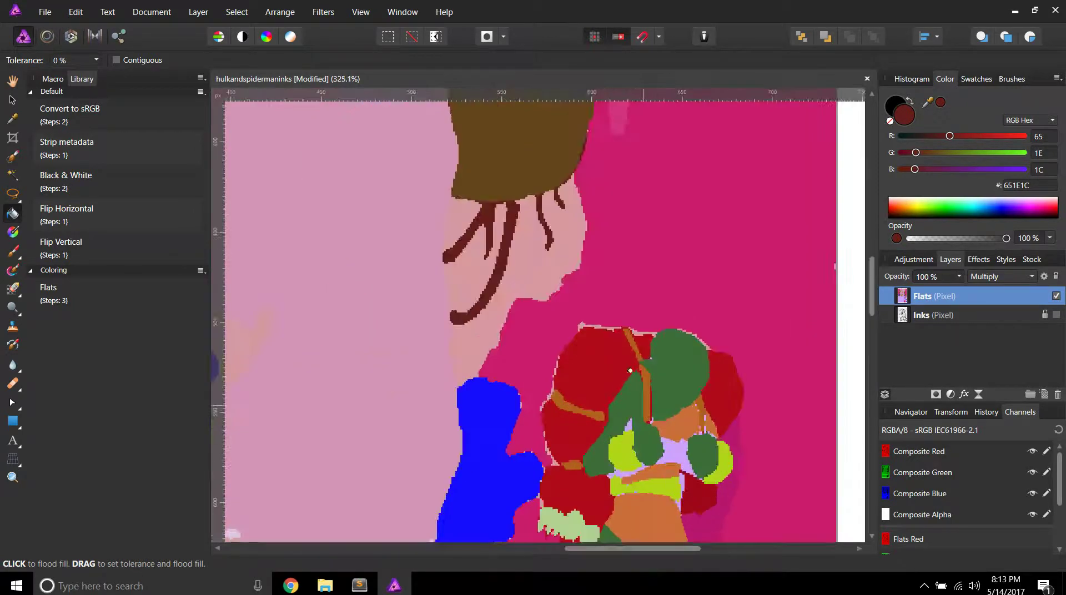
scroll(545, 390, "down", 5)
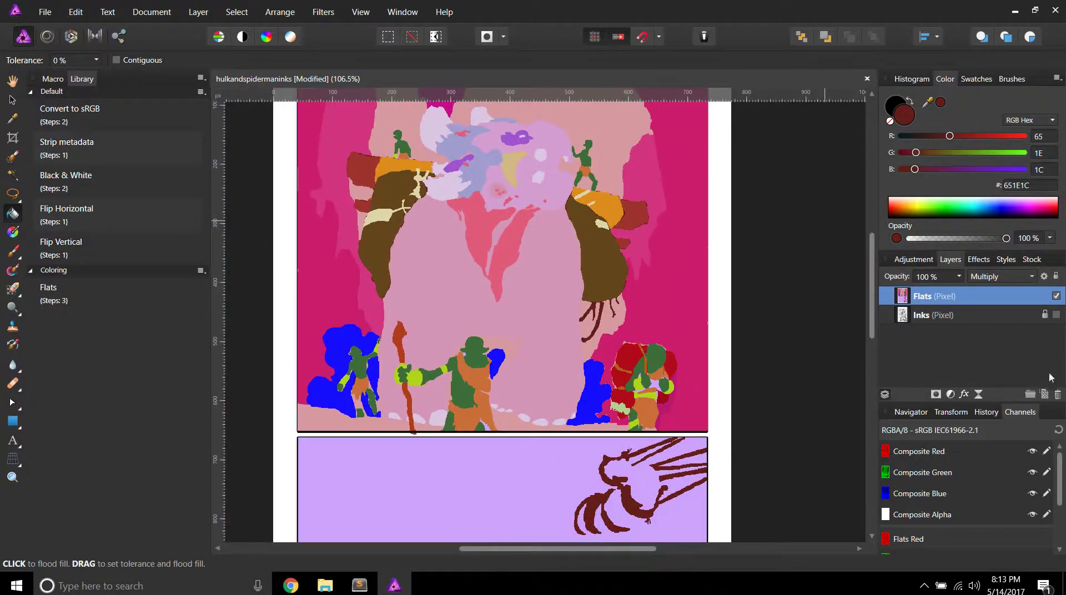
left_click(1057, 315)
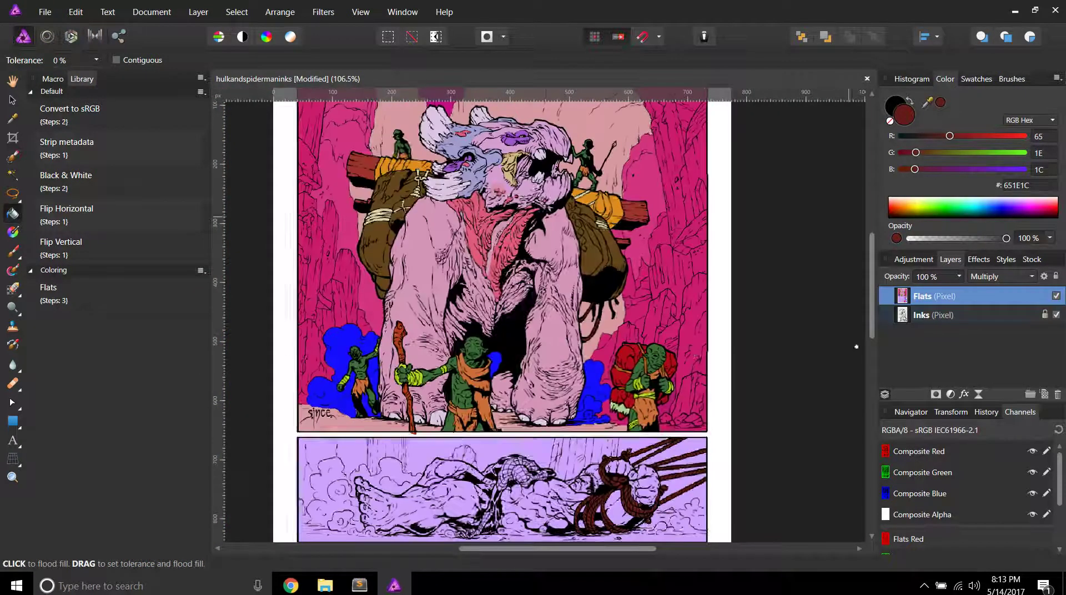
scroll(502, 282, "up", 2)
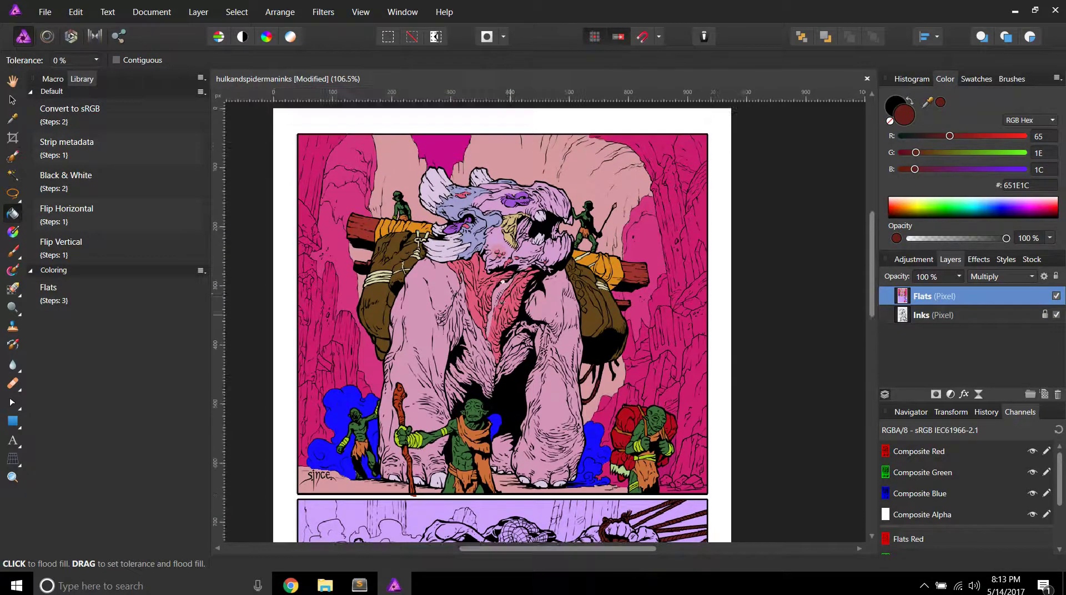
scroll(503, 282, "down", 10)
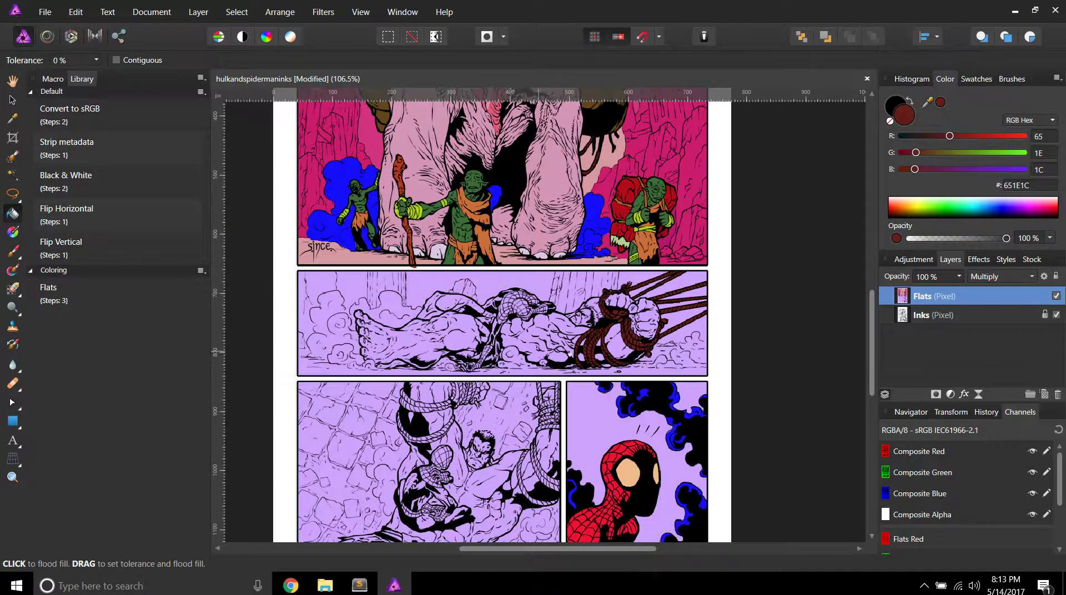
scroll(663, 320, "up", 10)
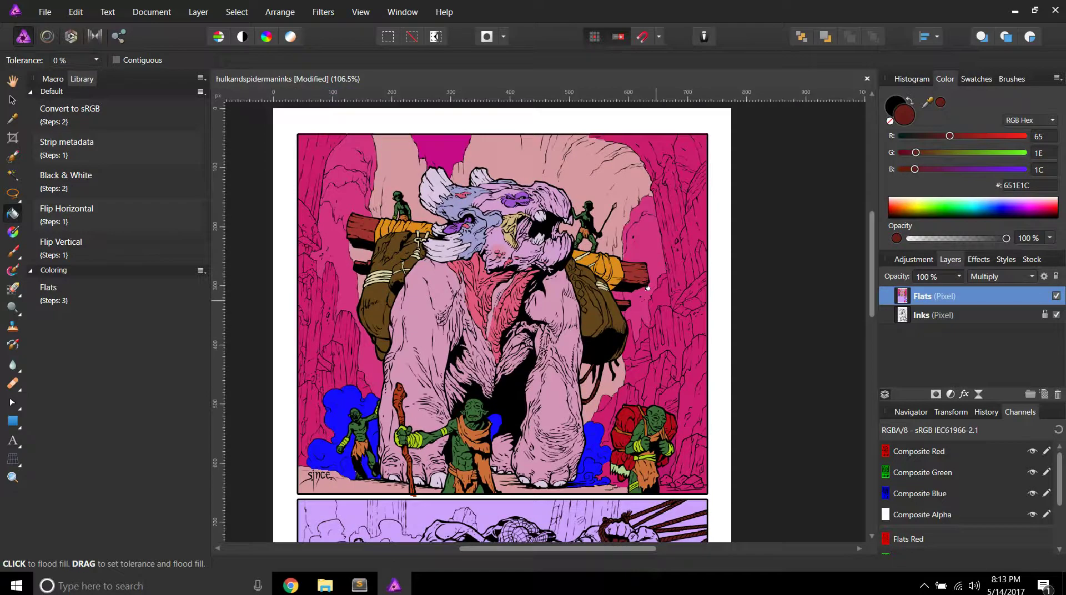
scroll(647, 288, "down", 1)
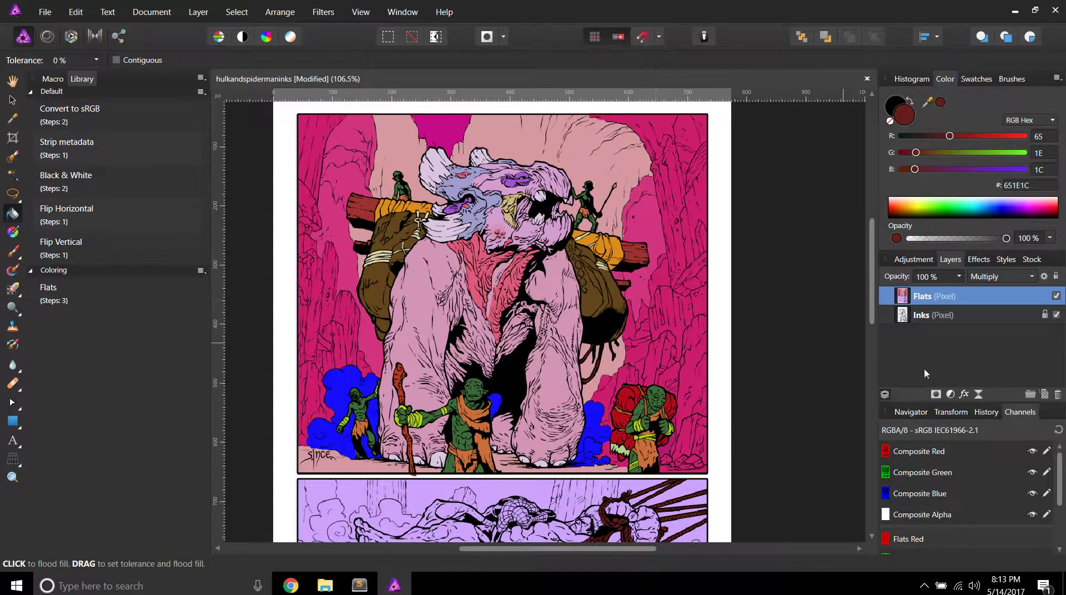